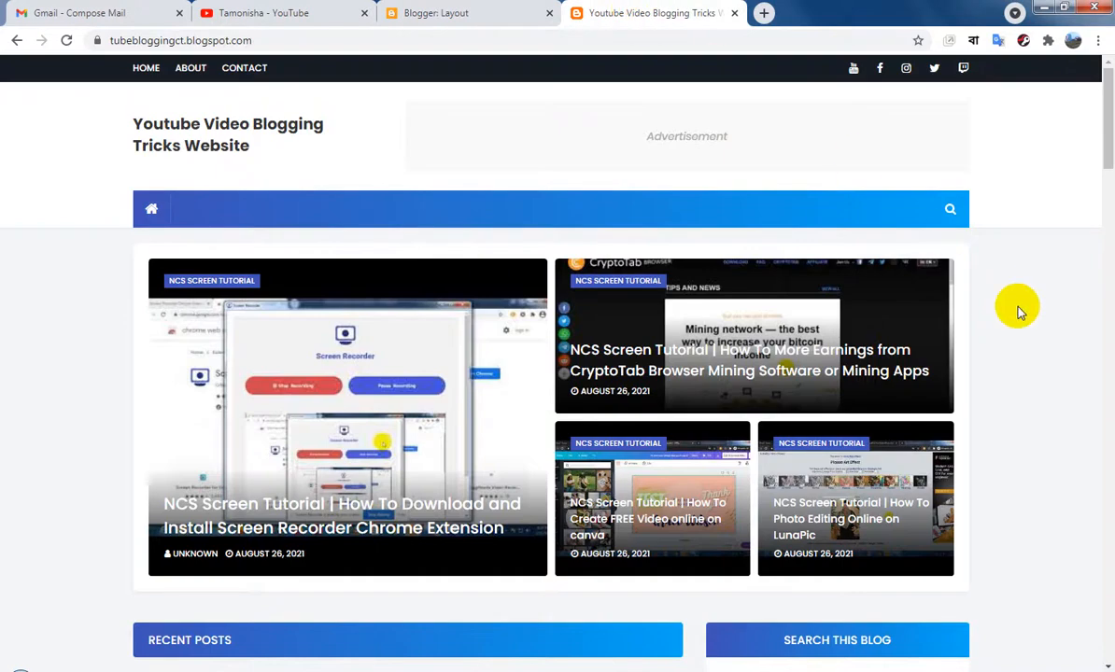
# Look over the blog's home page, then its stats, post list and layout in Blogger
pyautogui.scroll(-3, 1055, 378)
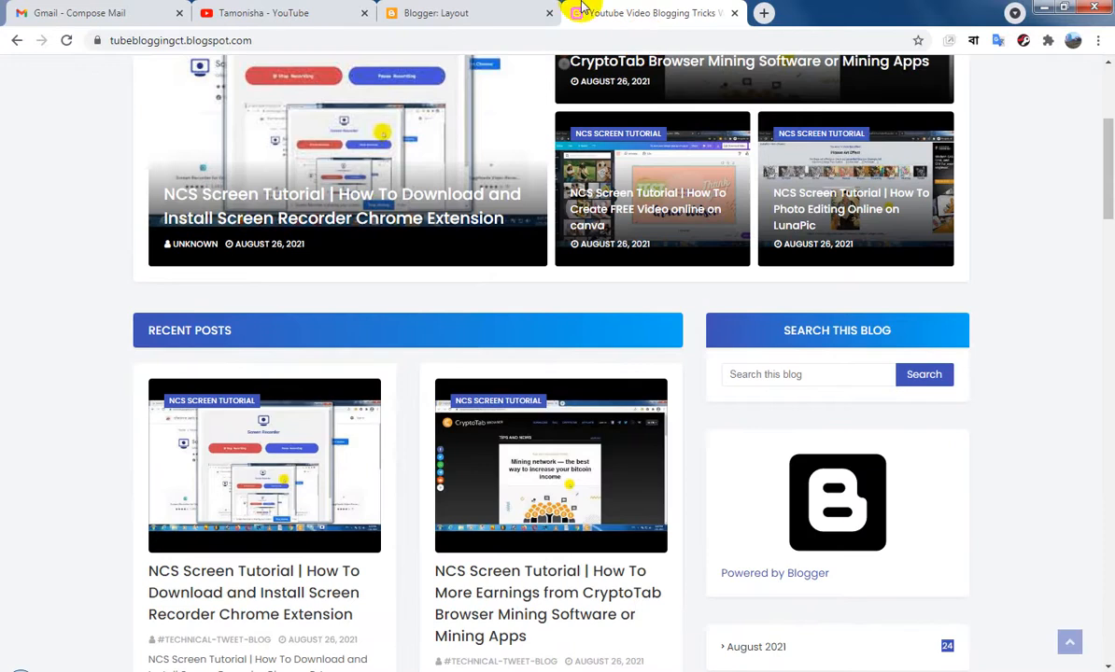
pyautogui.click(467, 12)
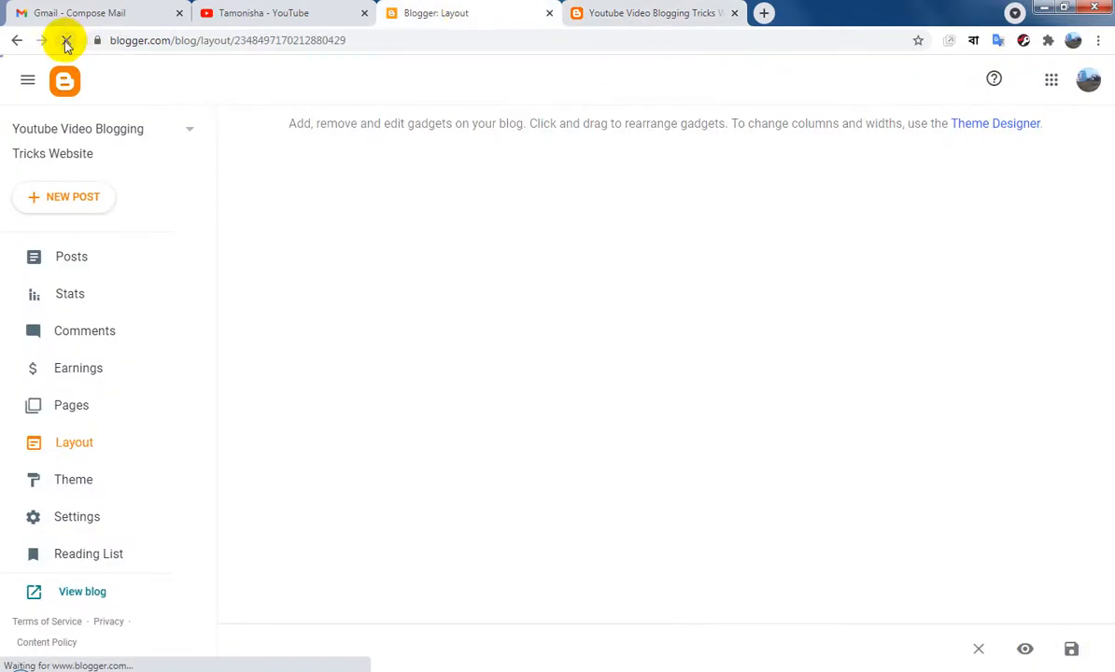
pyautogui.click(66, 294)
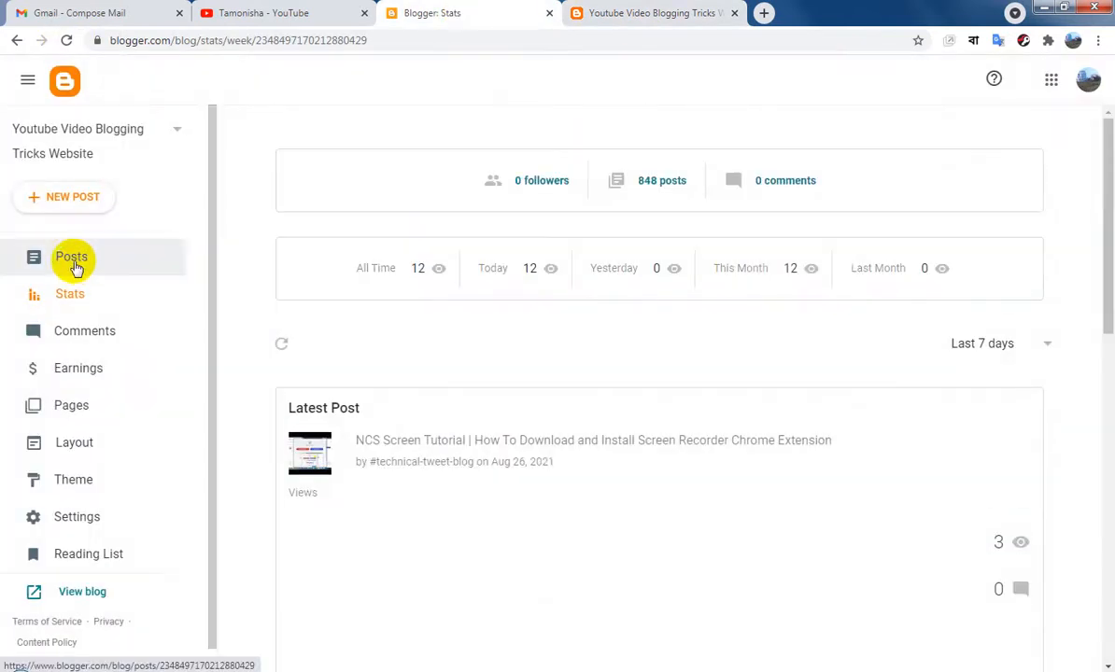
pyautogui.click(75, 265)
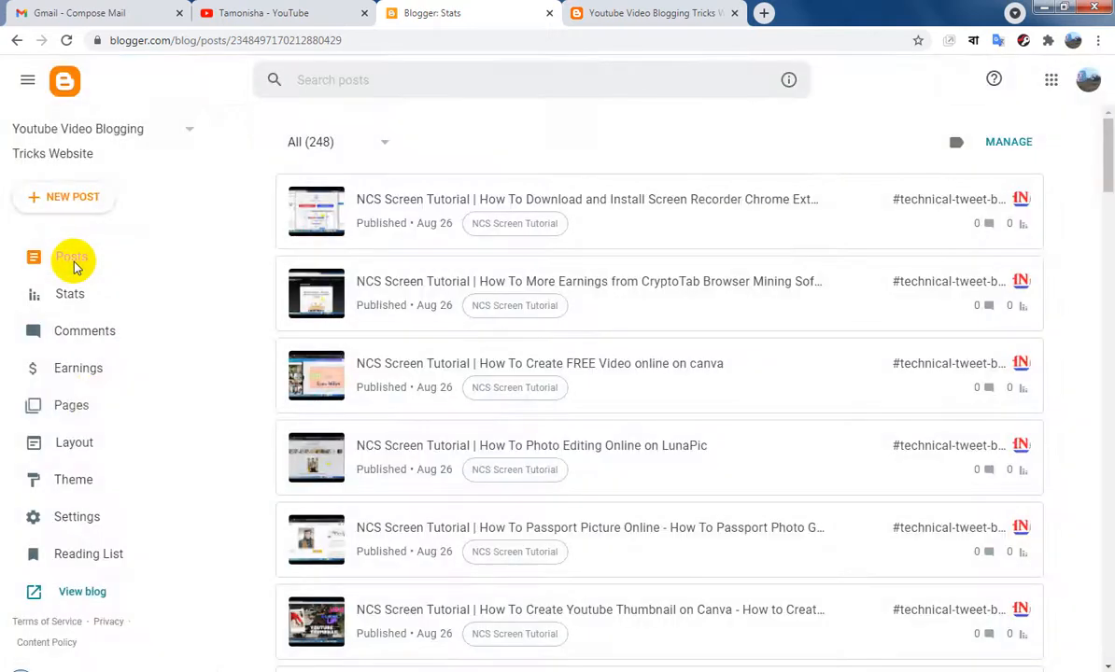
pyautogui.click(84, 443)
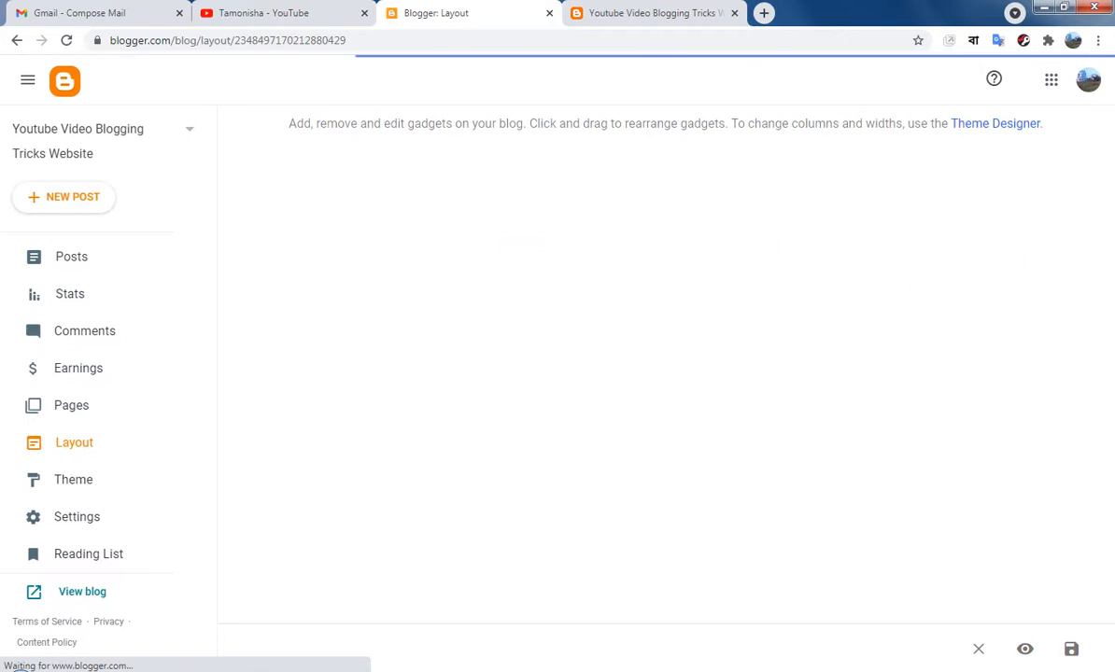
# Reload the posts list and delete the first post, "NCS Screen Tutorial | How To Make a Complete Blogger Website with Facebook …"
pyautogui.rightClick(453, 238)
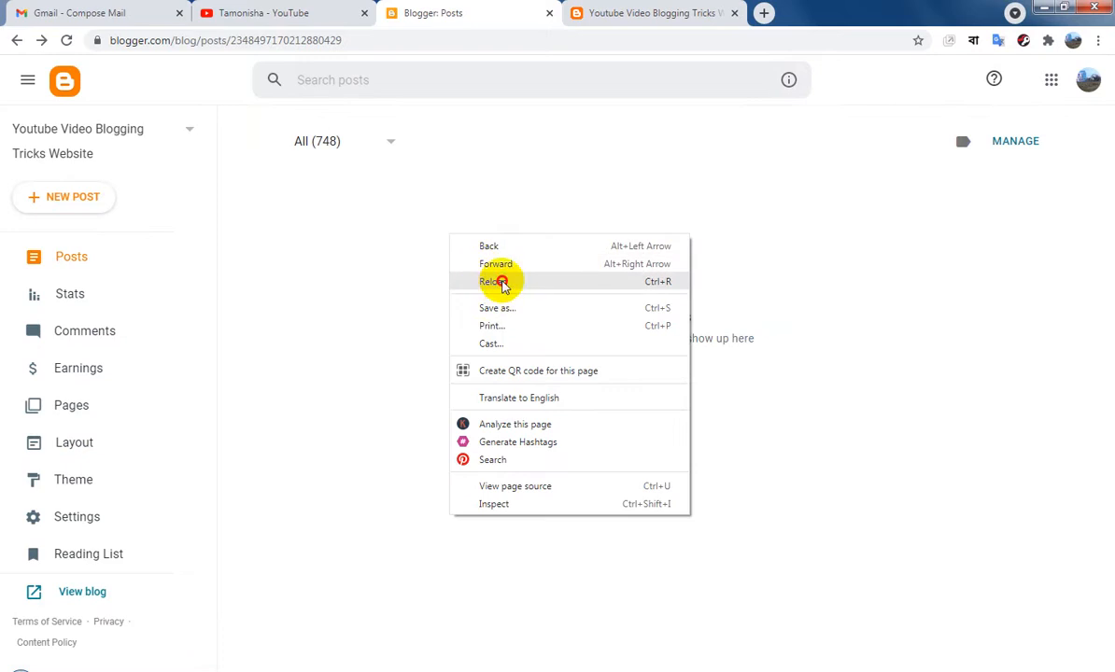
pyautogui.click(501, 281)
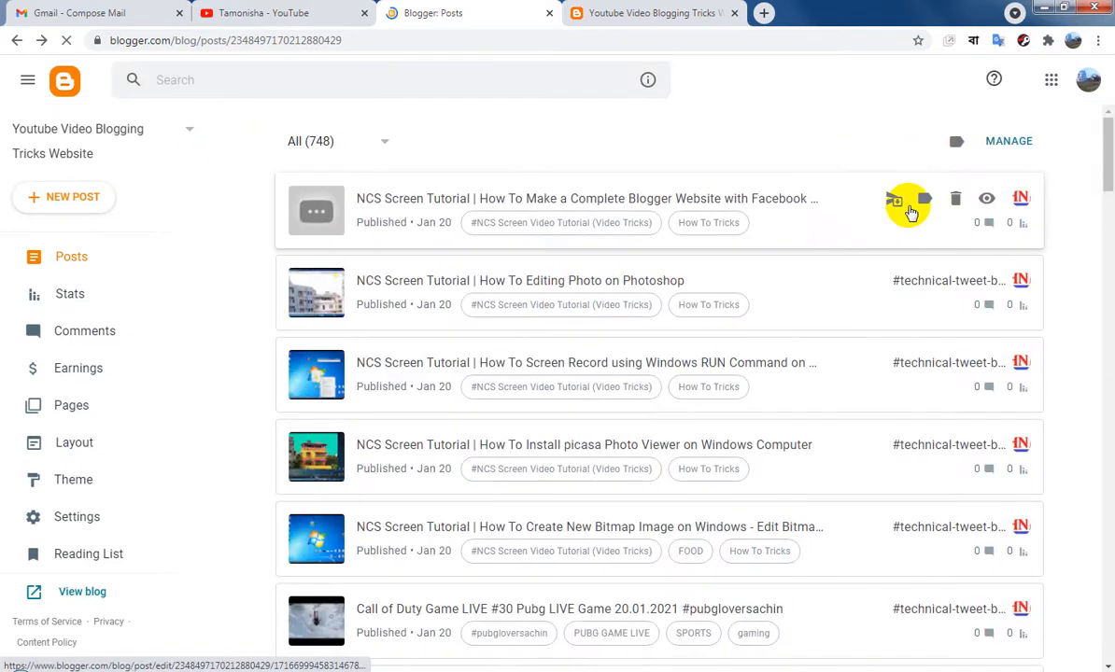
pyautogui.click(952, 199)
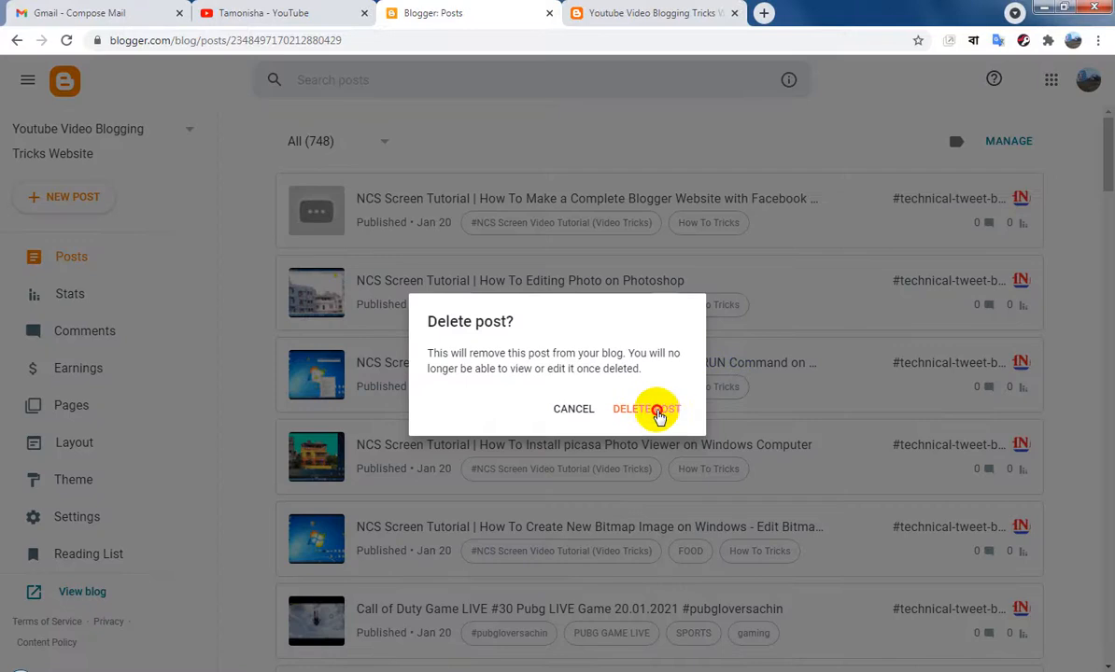
pyautogui.click(658, 412)
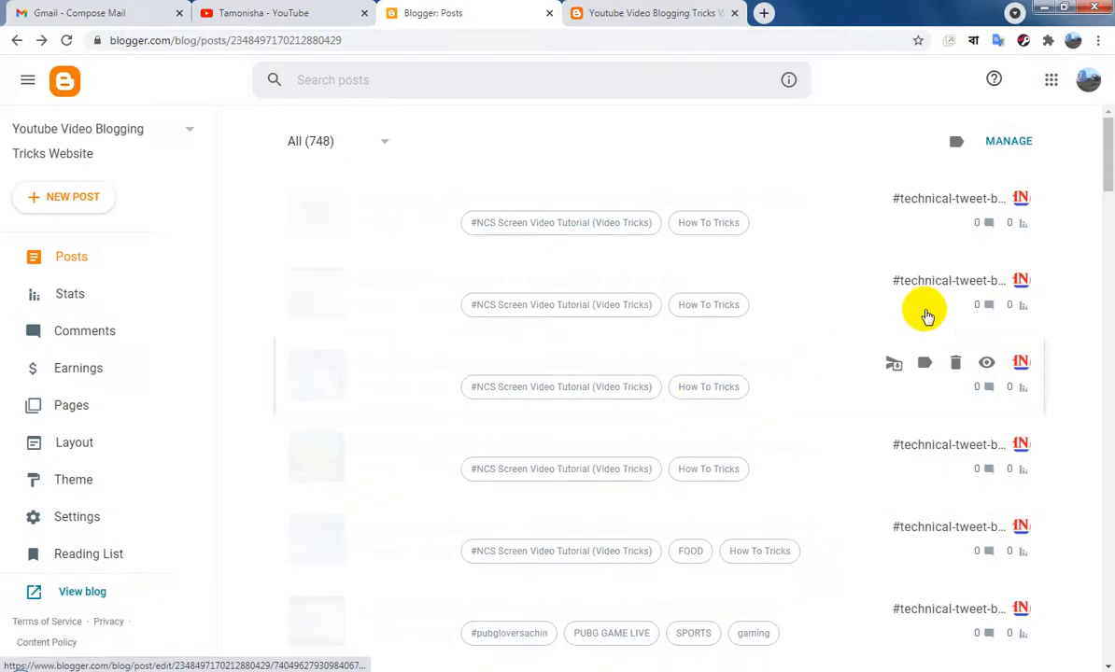
pyautogui.moveTo(1096, 156); pyautogui.dragTo(1109, 638)
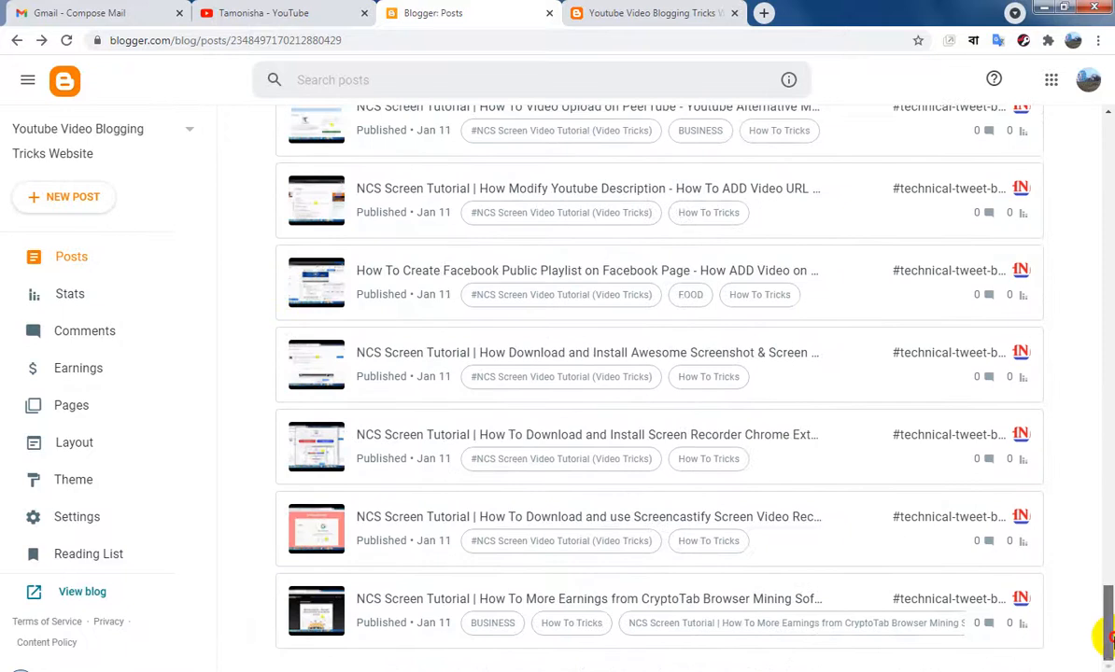
# Open the blog's layout and remove the About Me gadget from Sidebar Right (A)
pyautogui.click(89, 445)
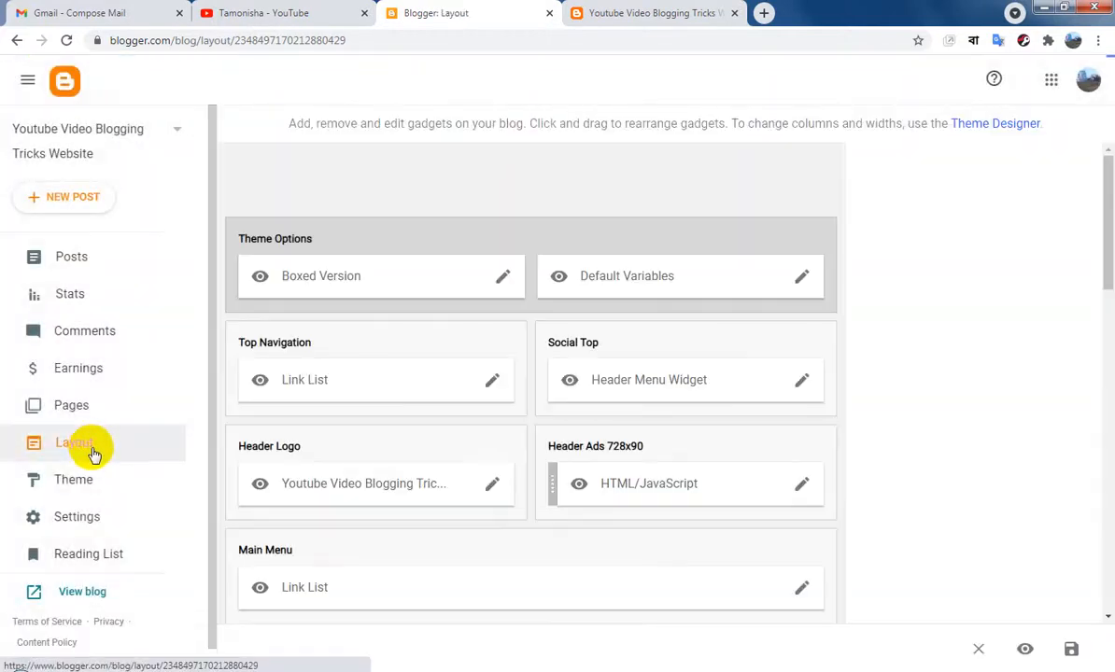
pyautogui.scroll(-3, 851, 427)
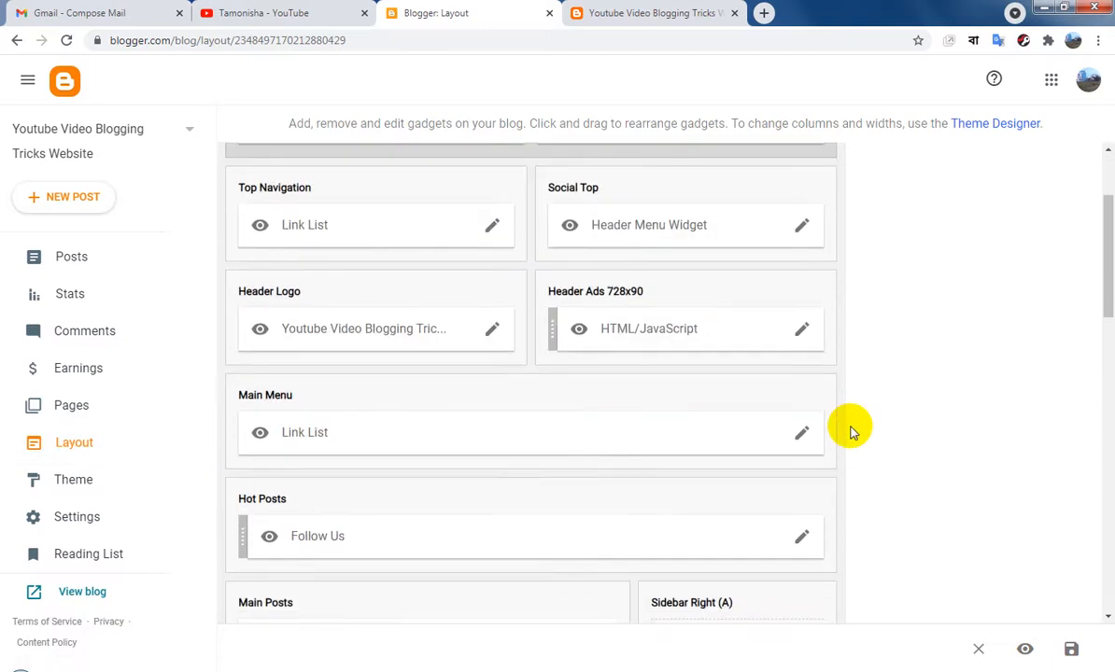
pyautogui.scroll(-5, 851, 431)
pyautogui.scroll(-3, 851, 431)
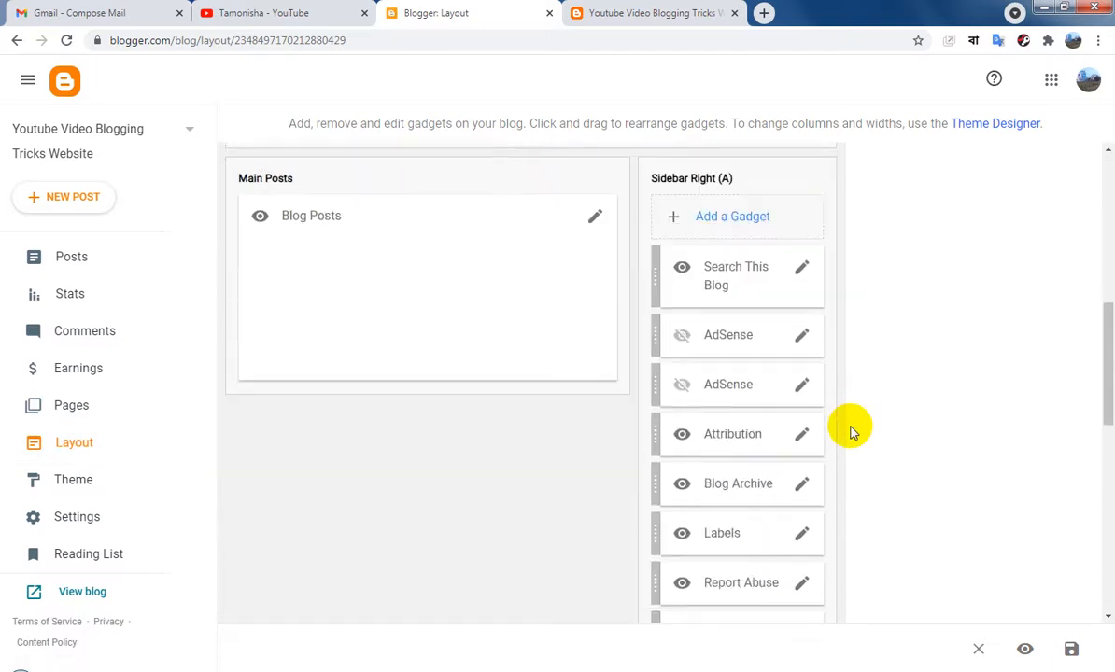
pyautogui.scroll(2, 851, 431)
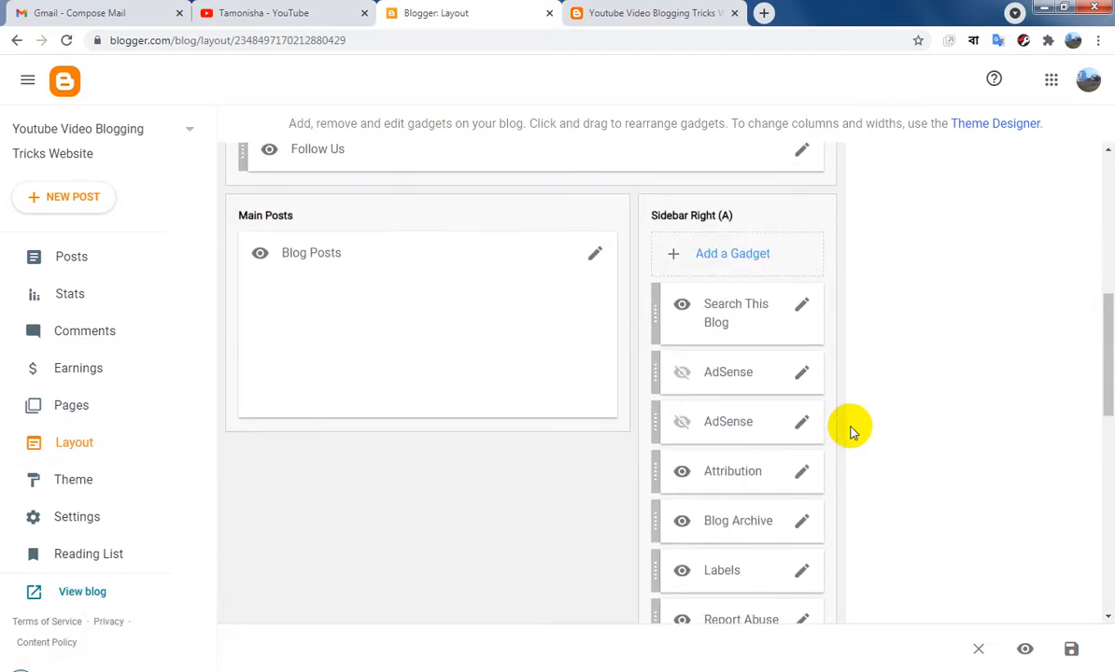
pyautogui.scroll(-5, 851, 432)
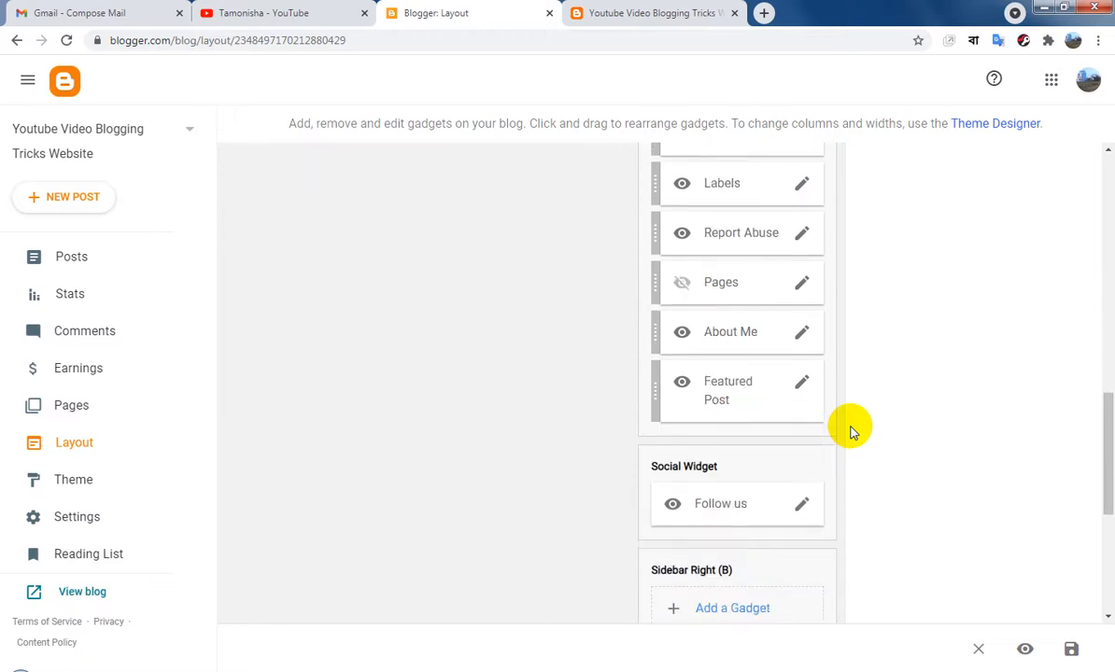
pyautogui.click(803, 333)
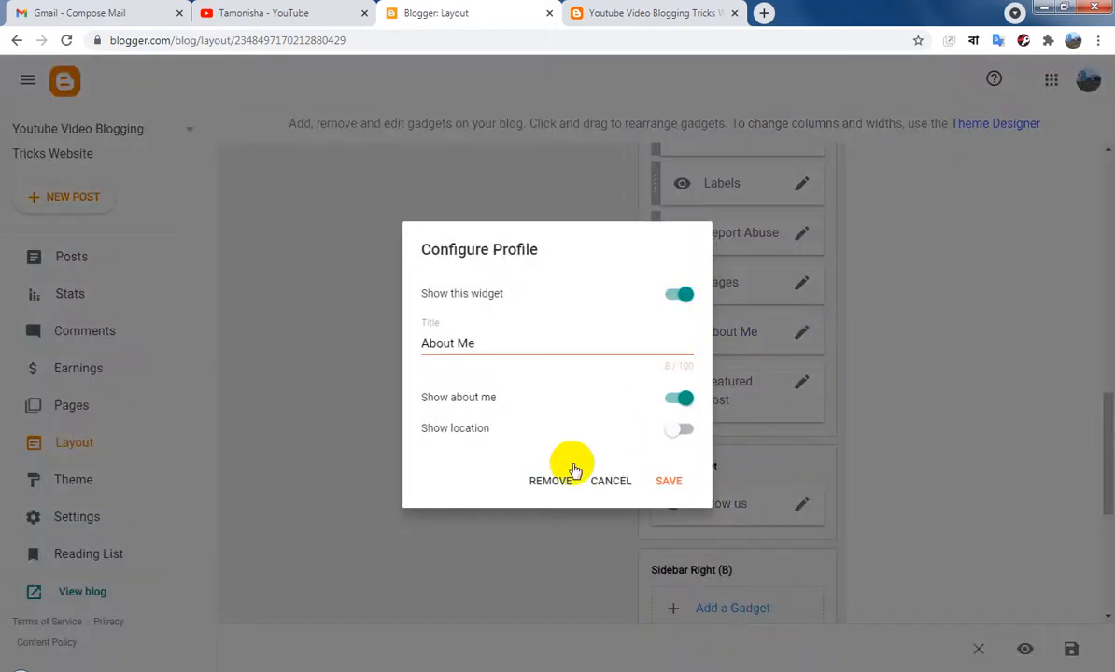
pyautogui.click(544, 477)
pyautogui.click(663, 412)
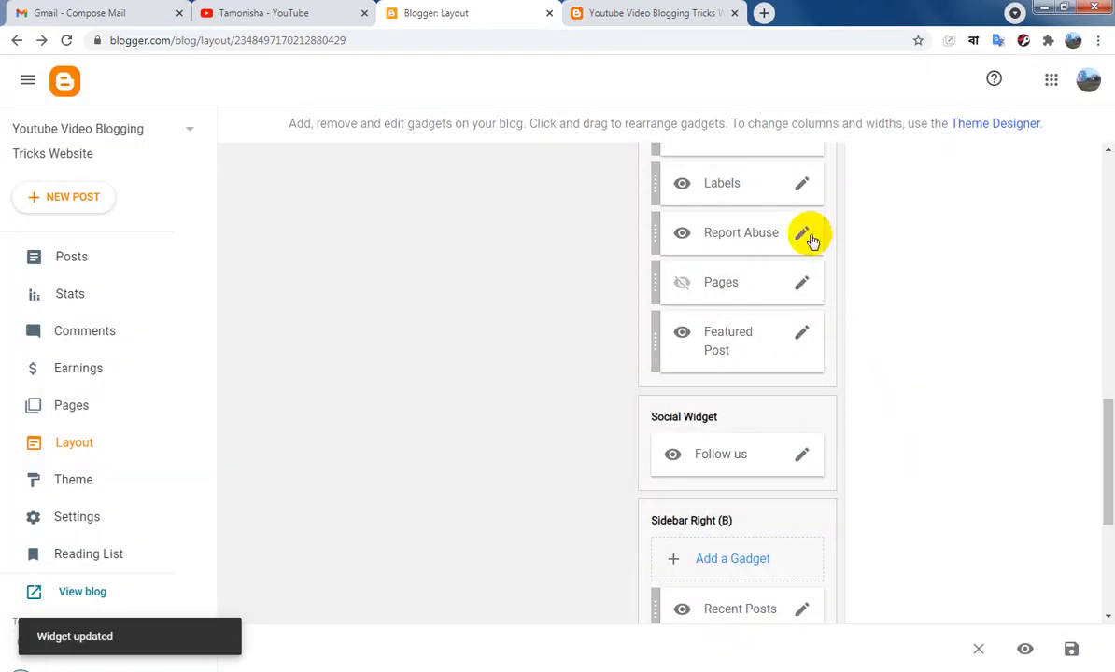
# Remove the Report Abuse gadget from Sidebar Right (A)
pyautogui.click(803, 237)
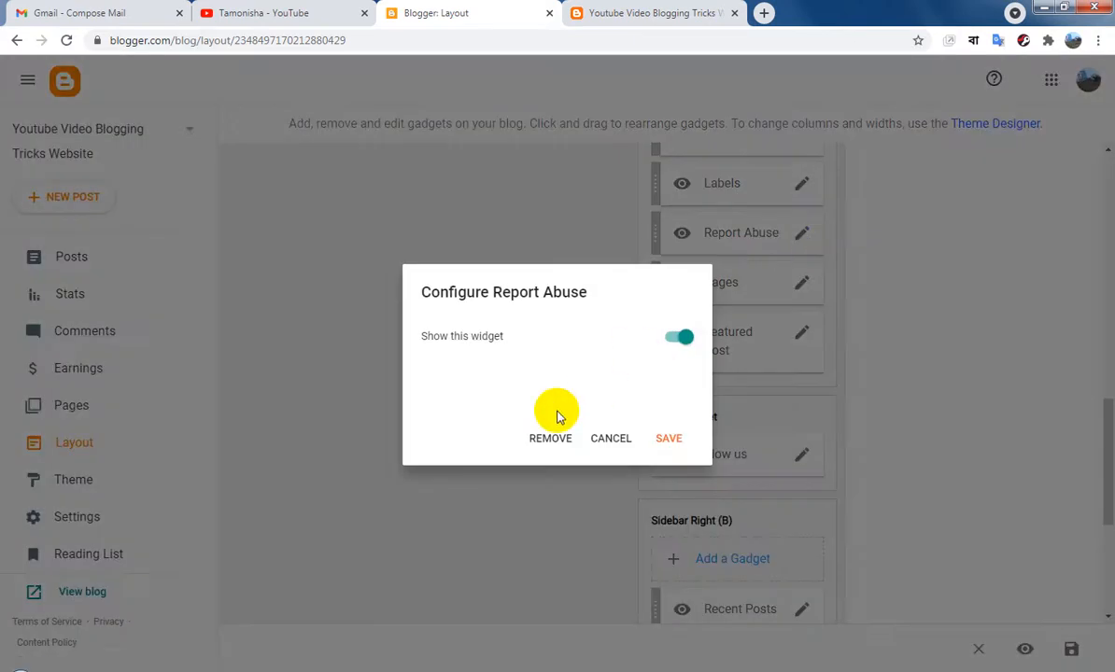
pyautogui.click(552, 439)
pyautogui.click(663, 409)
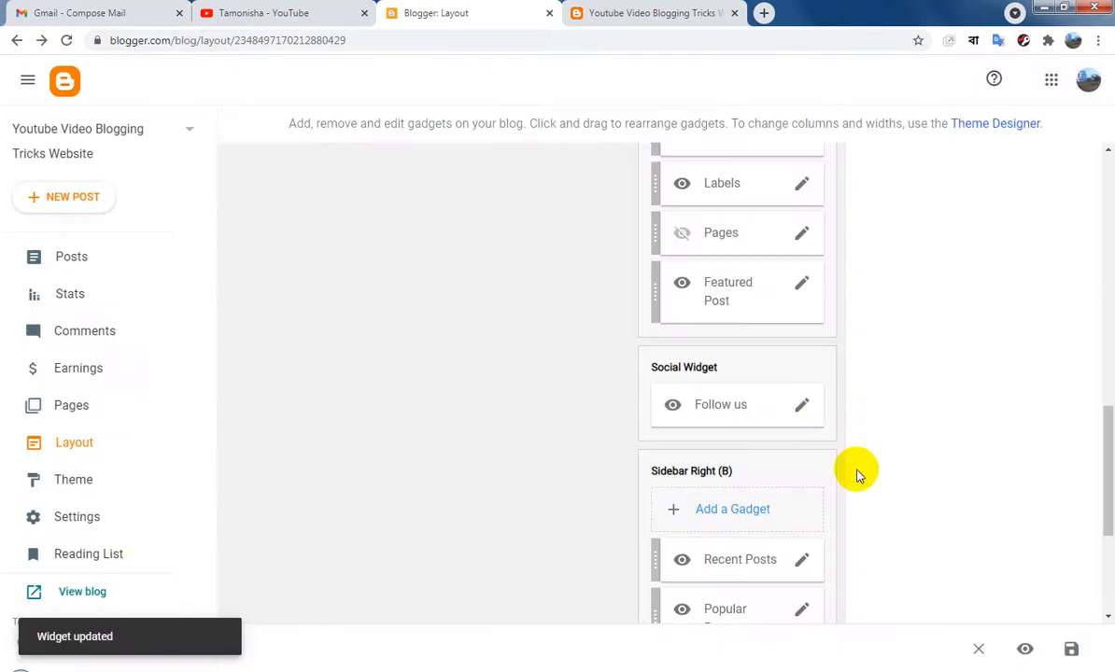
# Remove the Contact form gadget from Sidebar Right (B)
pyautogui.scroll(-1, 856, 474)
pyautogui.scroll(-2, 856, 473)
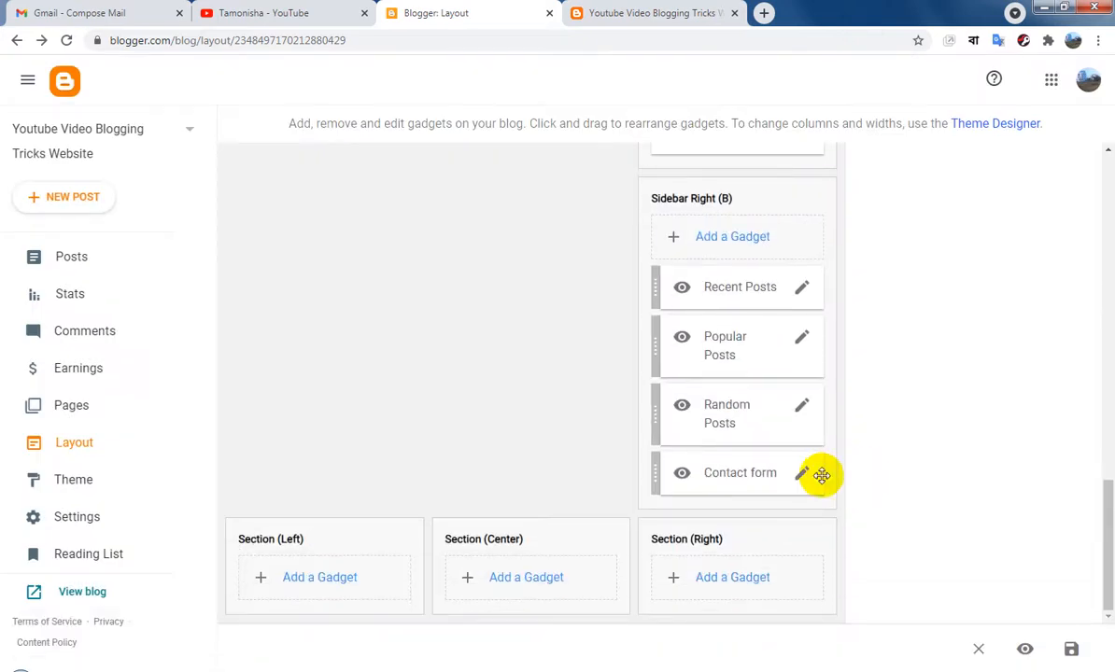
pyautogui.click(805, 476)
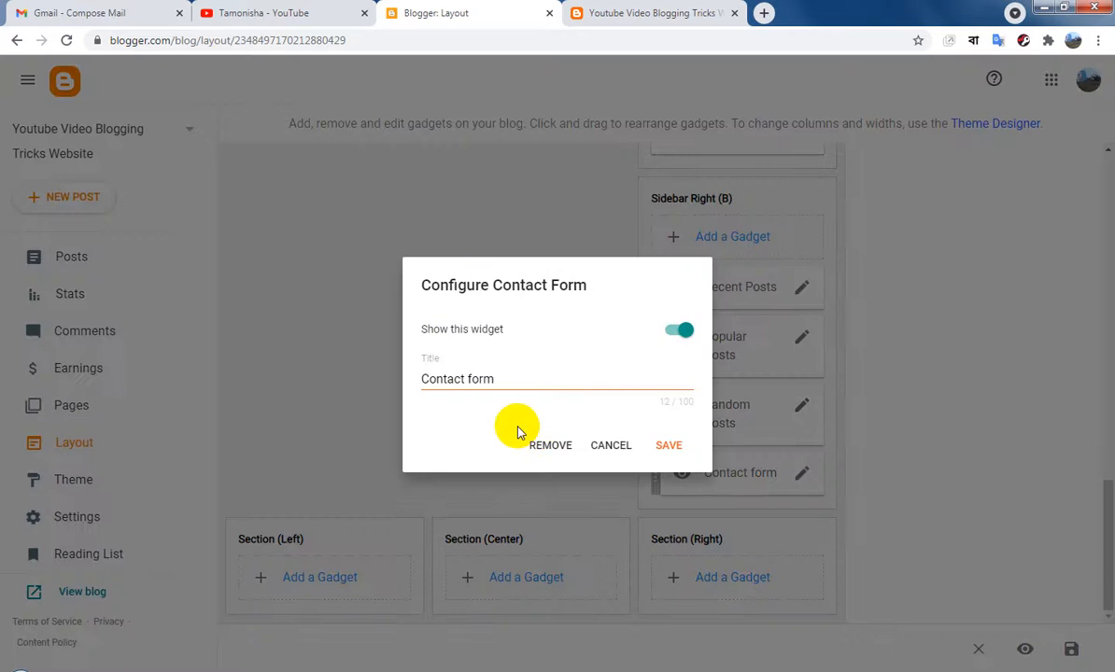
pyautogui.click(553, 446)
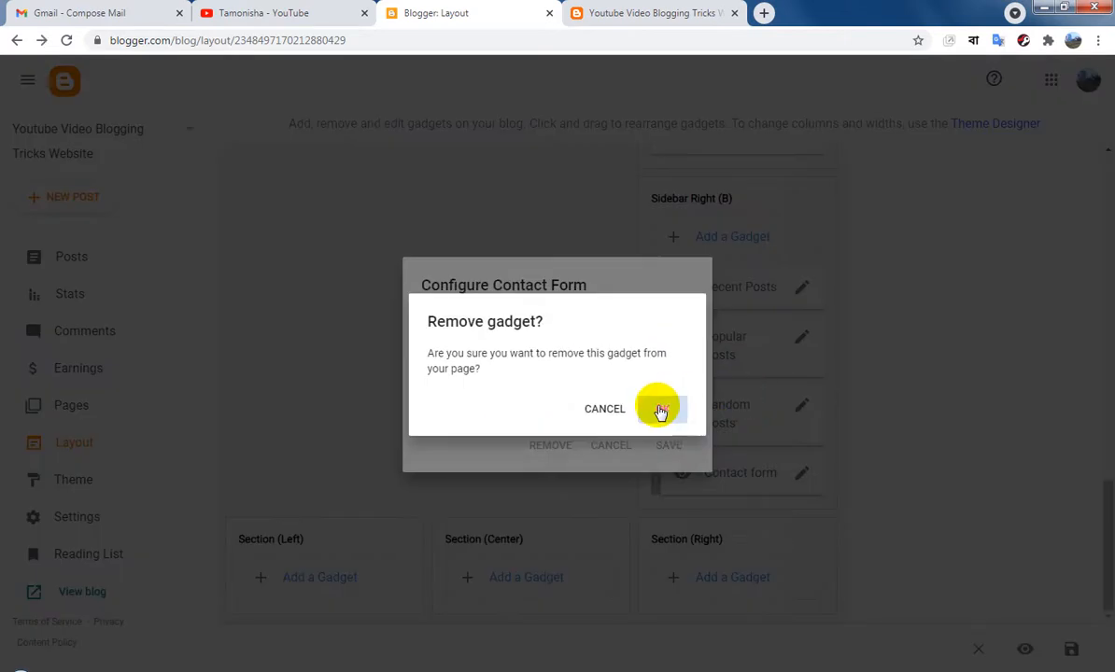
pyautogui.click(660, 411)
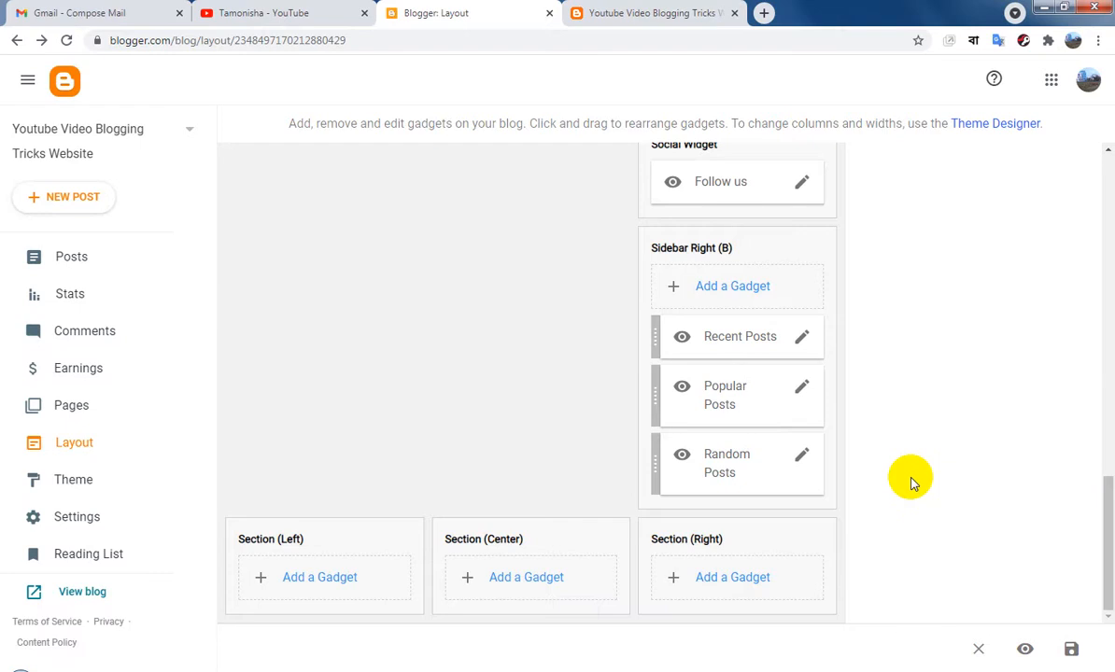
# Remove the Attribution gadget from Sidebar Right (A)
pyautogui.scroll(1, 913, 483)
pyautogui.scroll(-1, 913, 484)
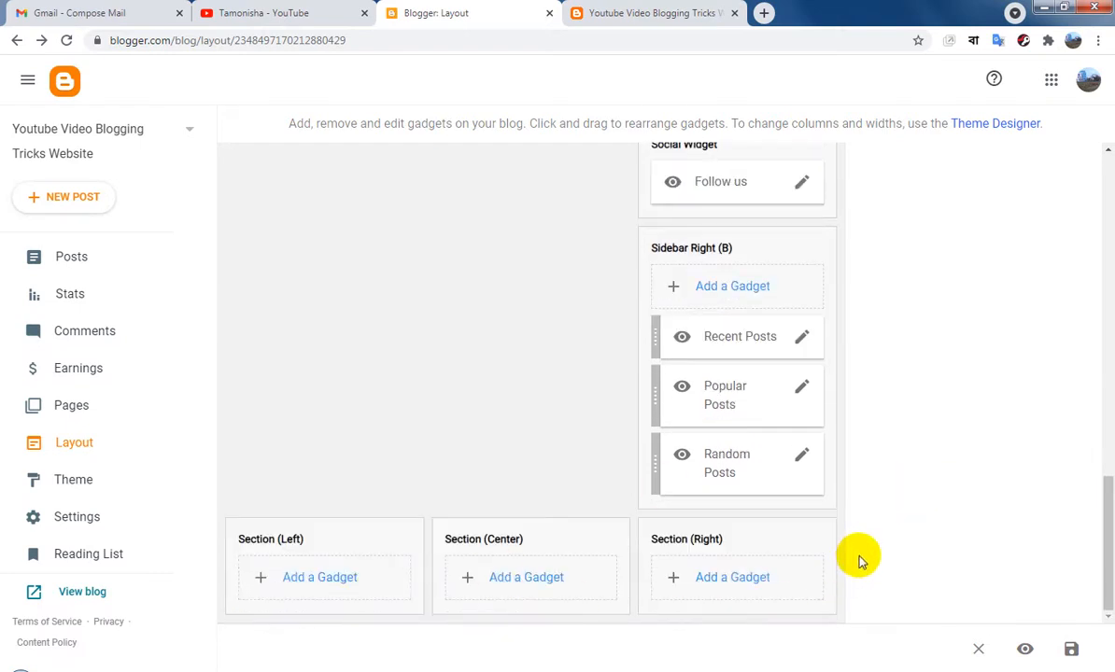
pyautogui.scroll(3, 859, 558)
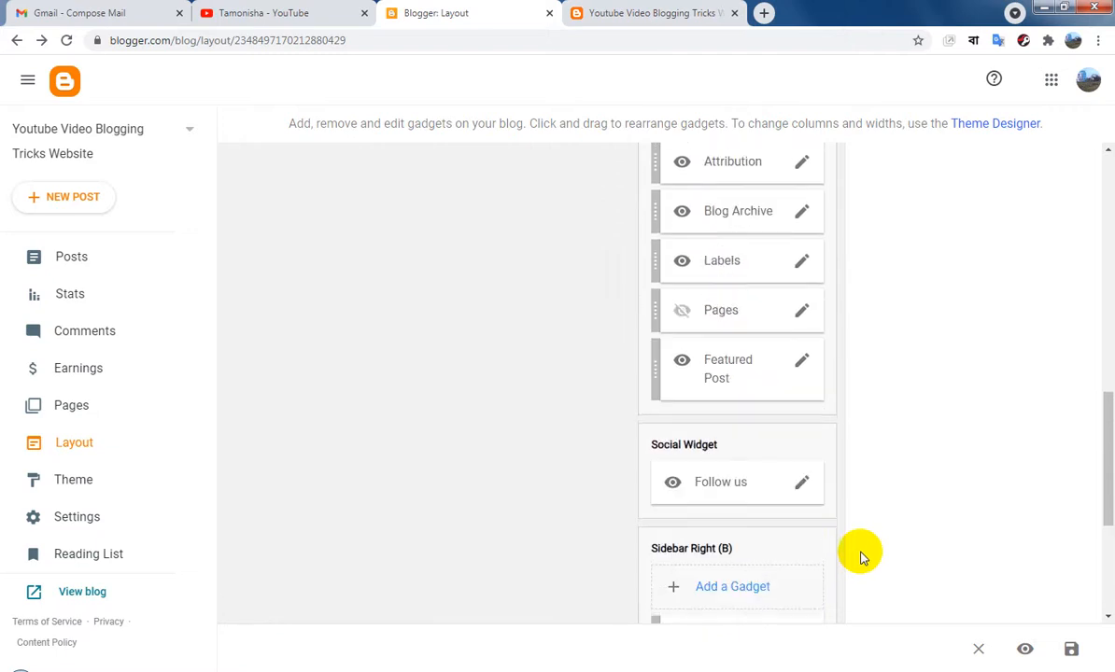
pyautogui.scroll(3, 846, 543)
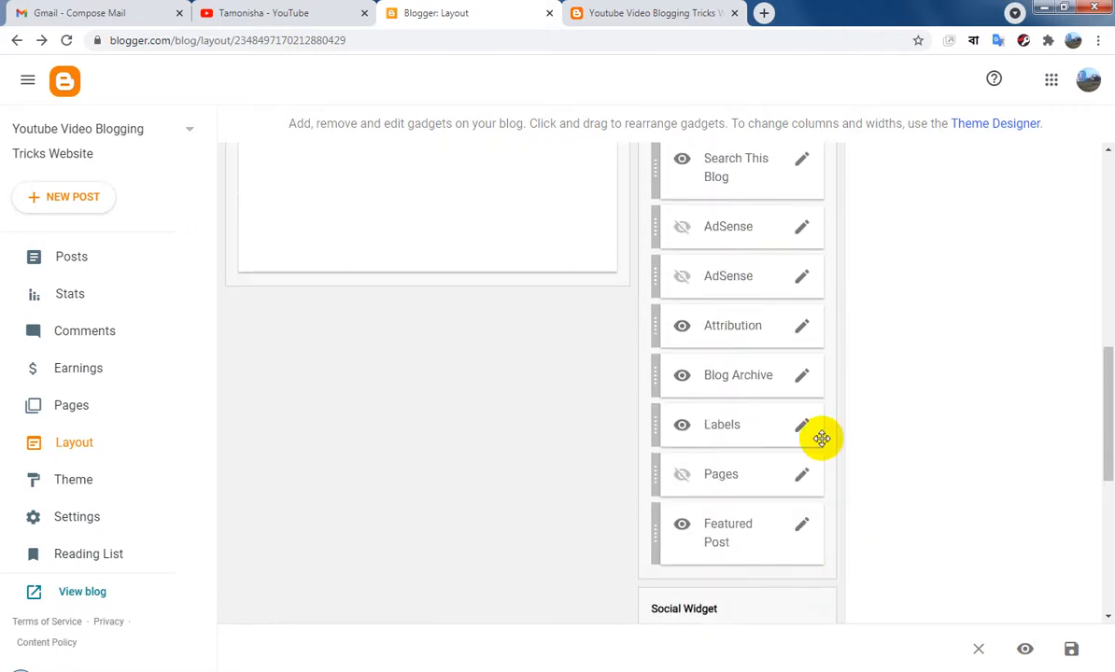
pyautogui.click(803, 329)
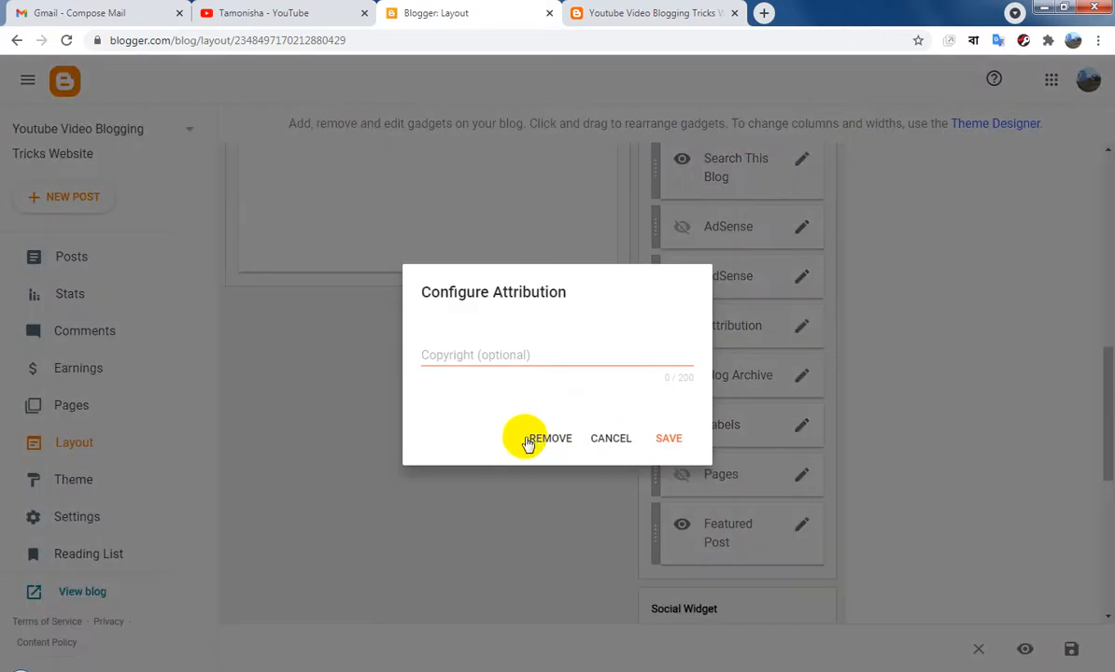
pyautogui.click(530, 439)
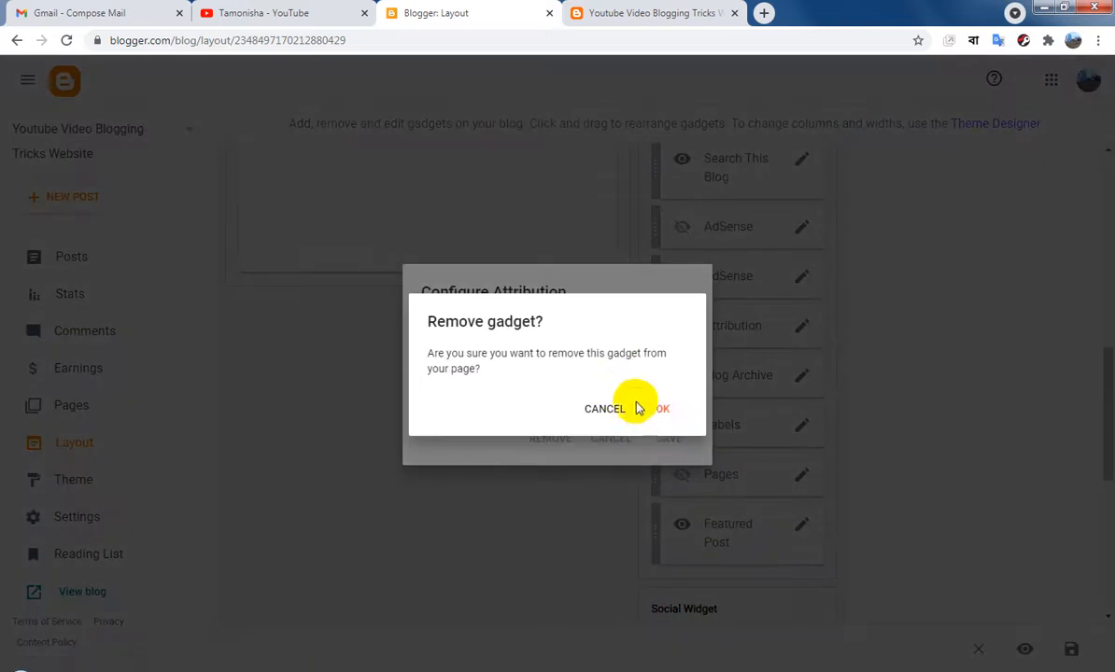
pyautogui.click(649, 414)
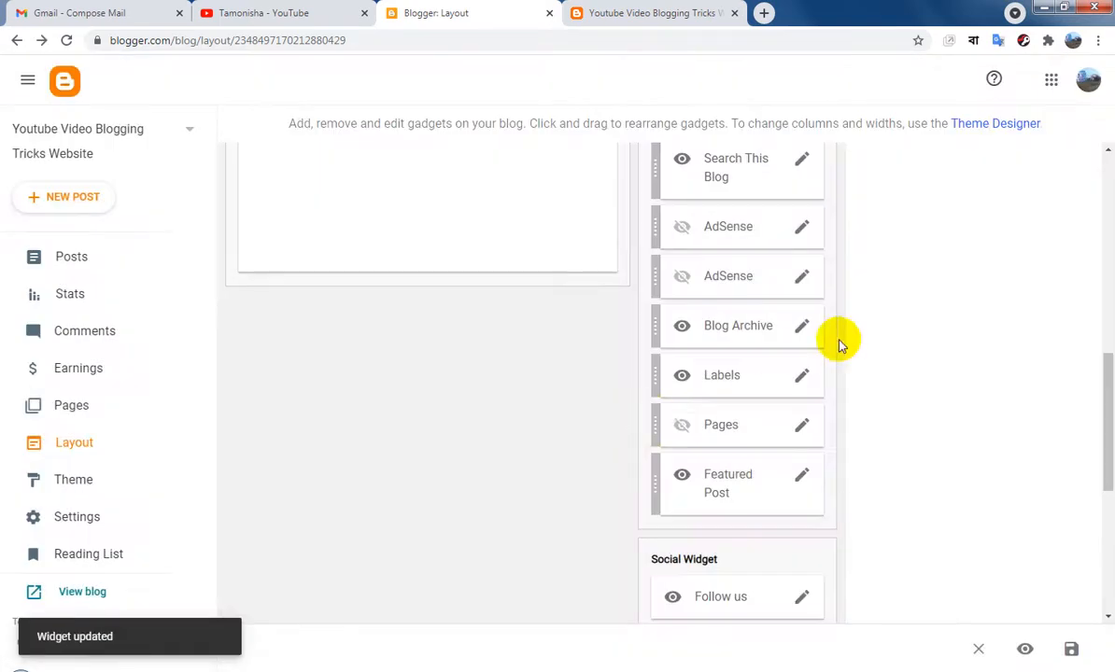
# Remove the Search This Blog gadget from Sidebar Right (A)
pyautogui.scroll(2, 857, 369)
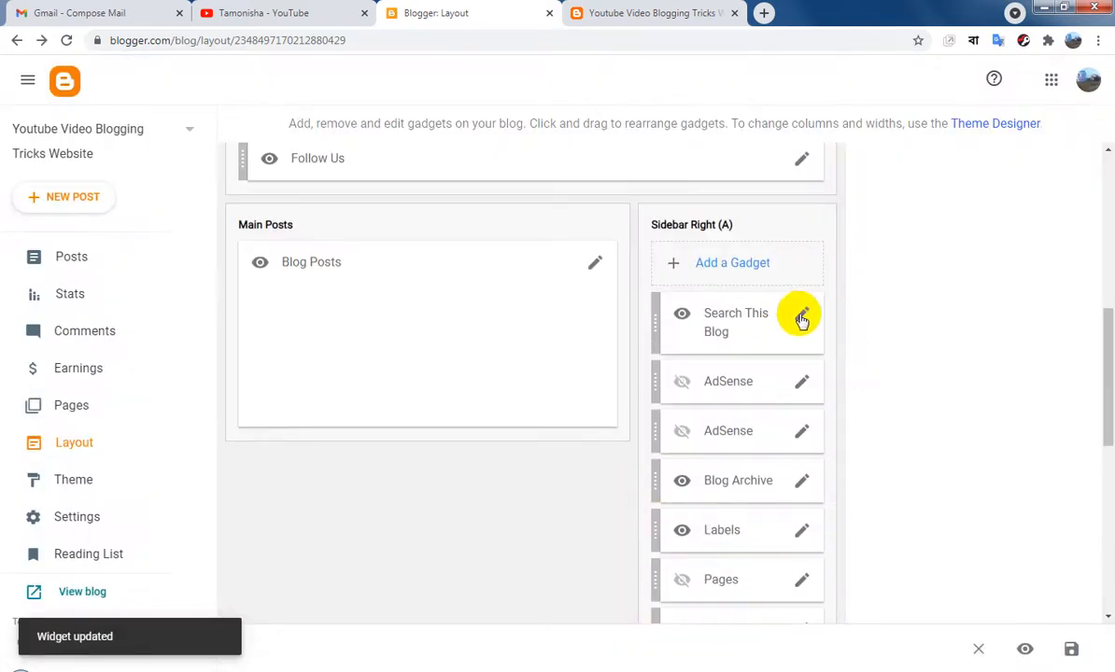
pyautogui.click(802, 317)
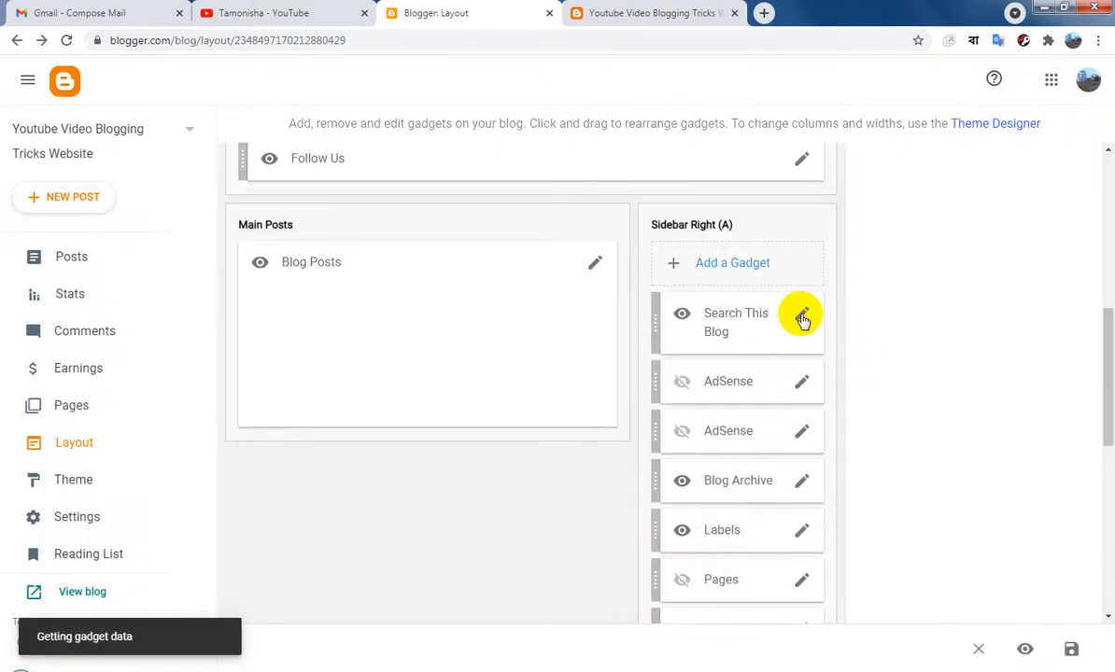
pyautogui.click(550, 448)
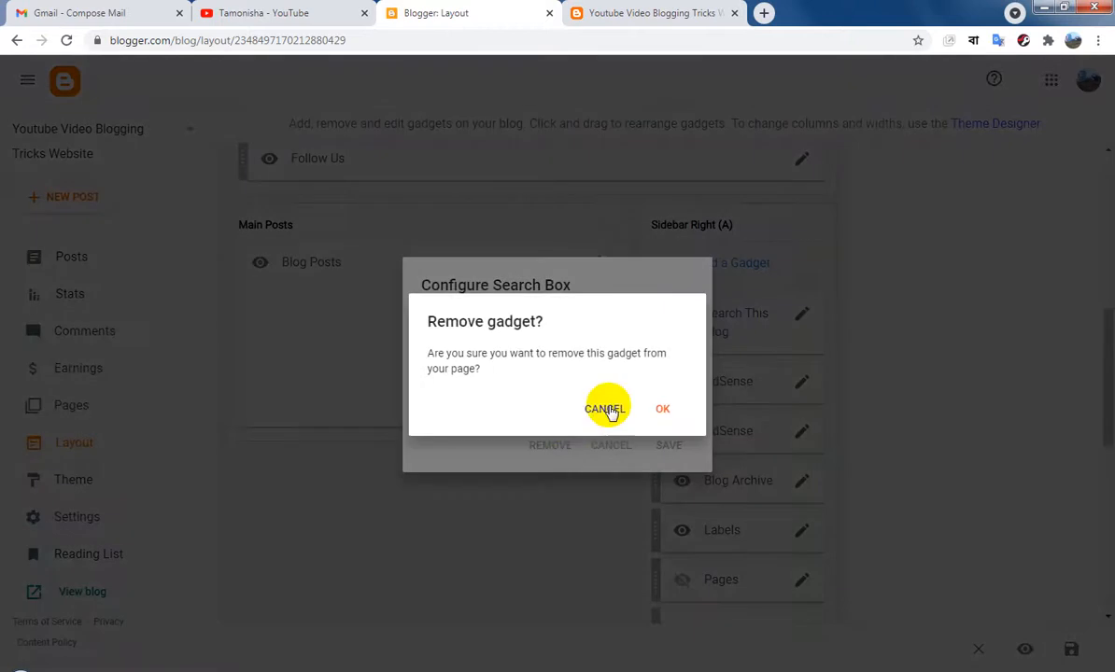
pyautogui.click(665, 411)
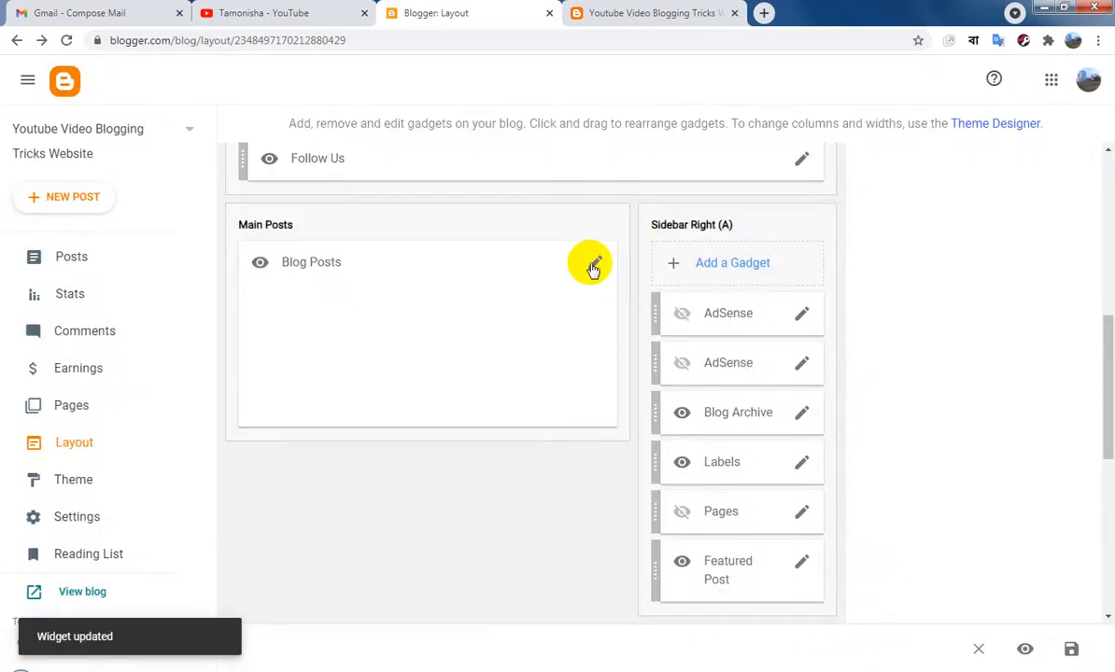
# Turn off Show author and Show comment count in the Blog Posts gadget of Main Posts and save it
pyautogui.click(594, 268)
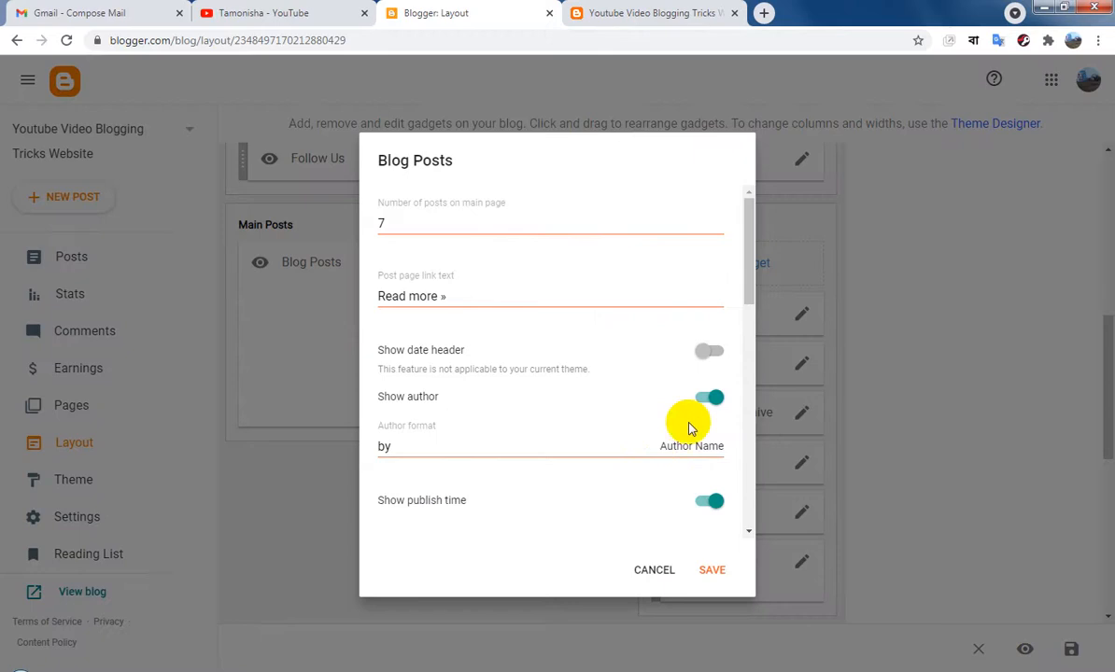
pyautogui.click(713, 403)
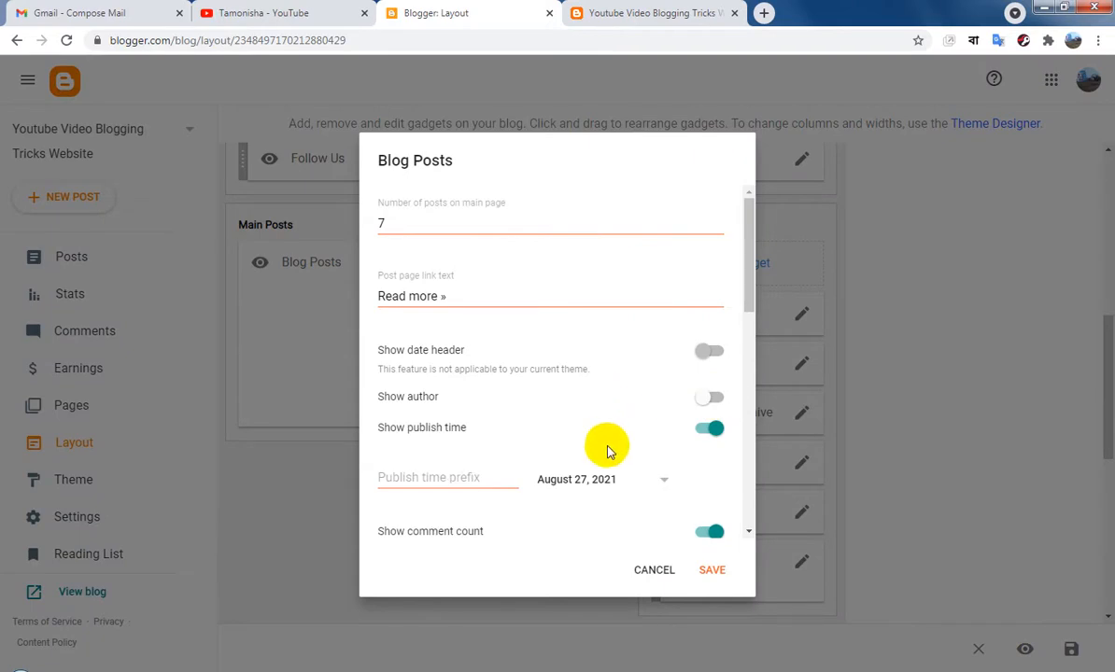
pyautogui.scroll(-2, 608, 450)
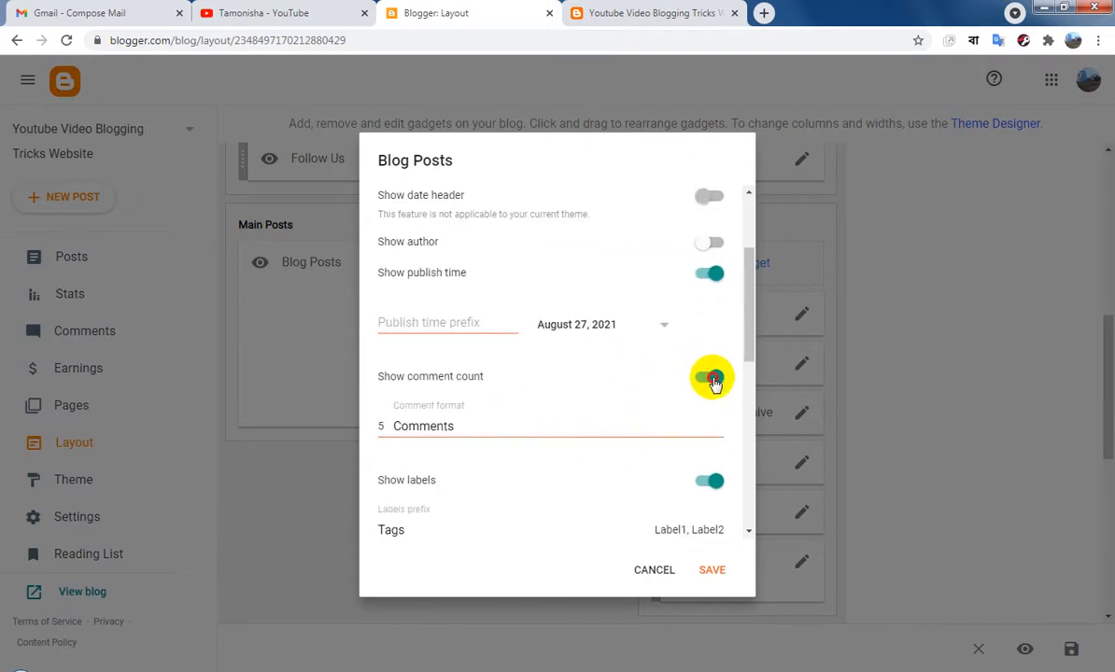
pyautogui.click(713, 378)
pyautogui.scroll(-3, 665, 411)
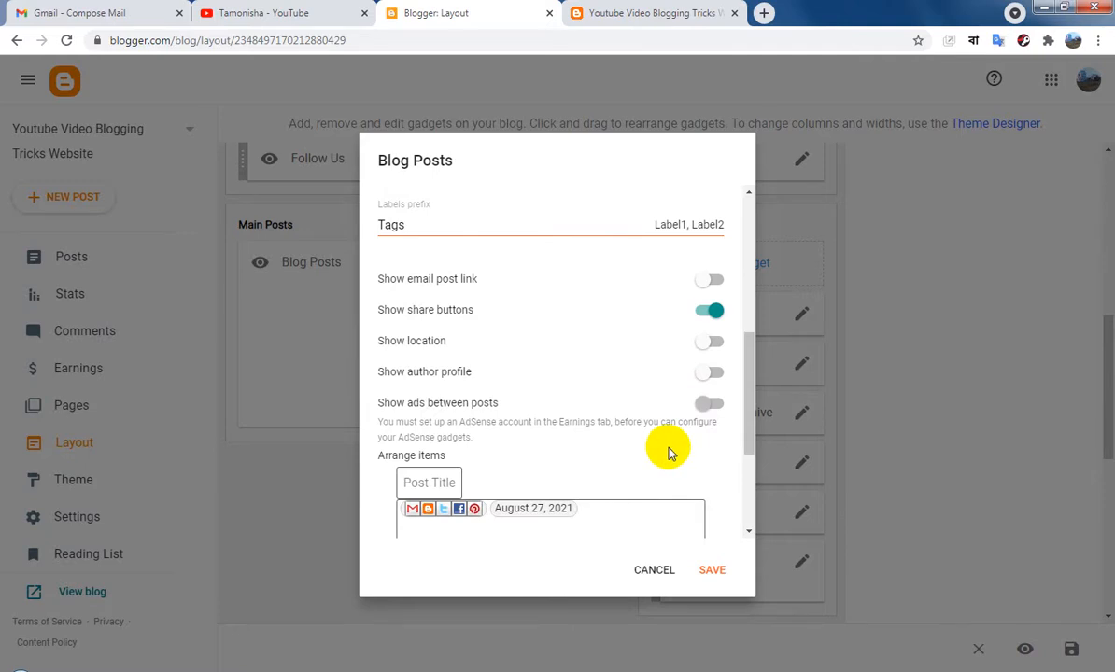
pyautogui.scroll(-3, 668, 453)
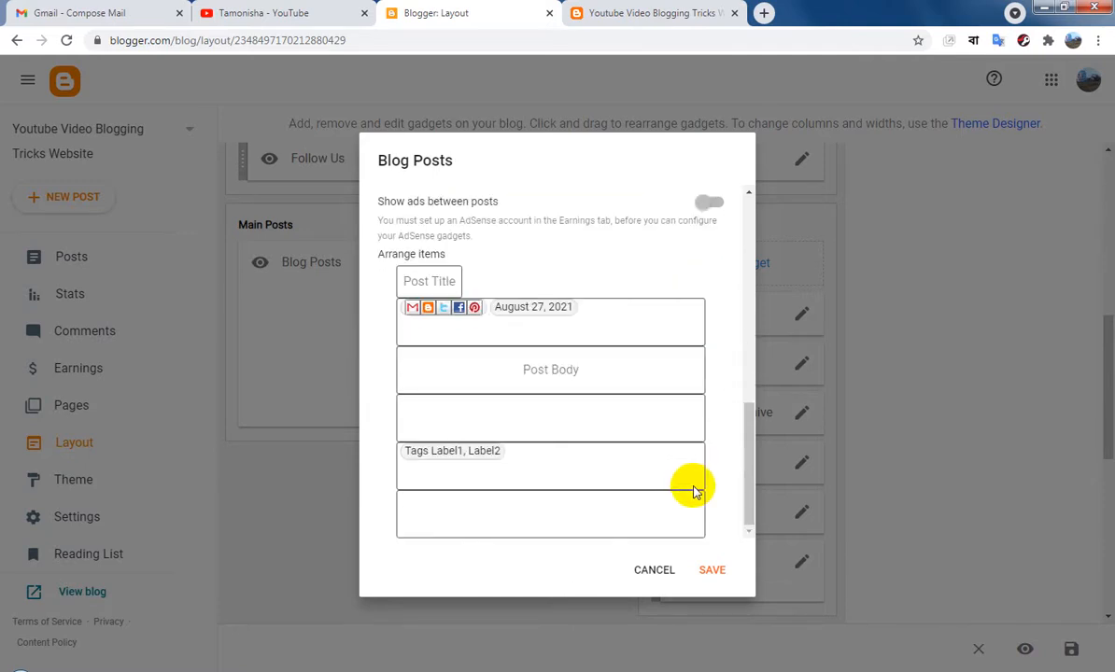
pyautogui.click(713, 572)
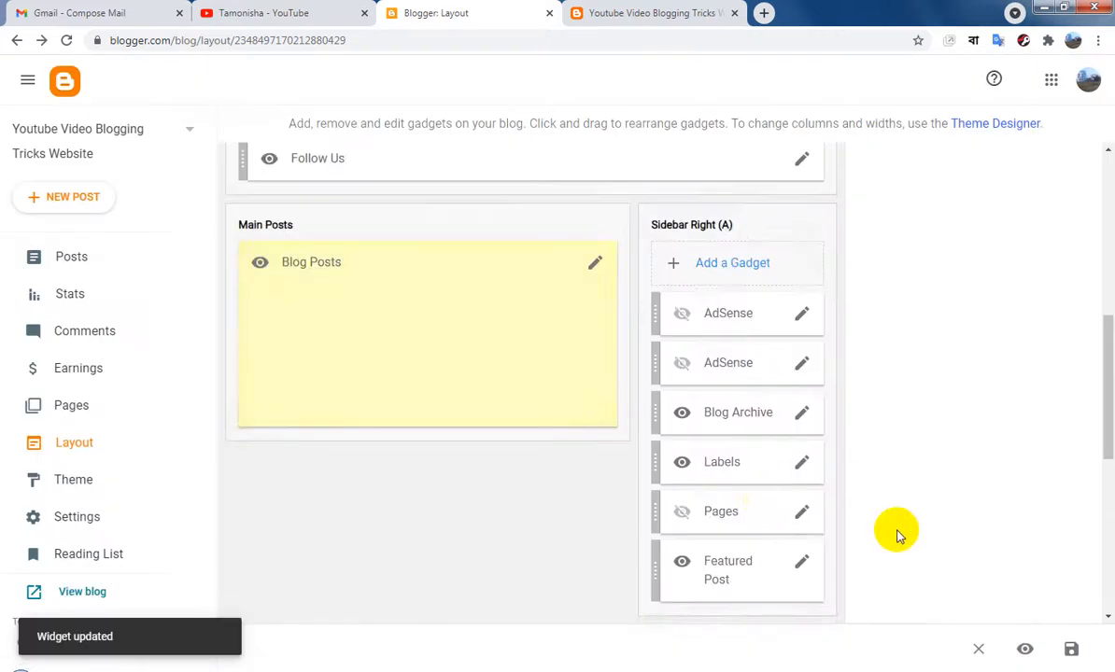
# Review the Follow us link list in the Social Widget section and save it without edits
pyautogui.scroll(-5, 928, 568)
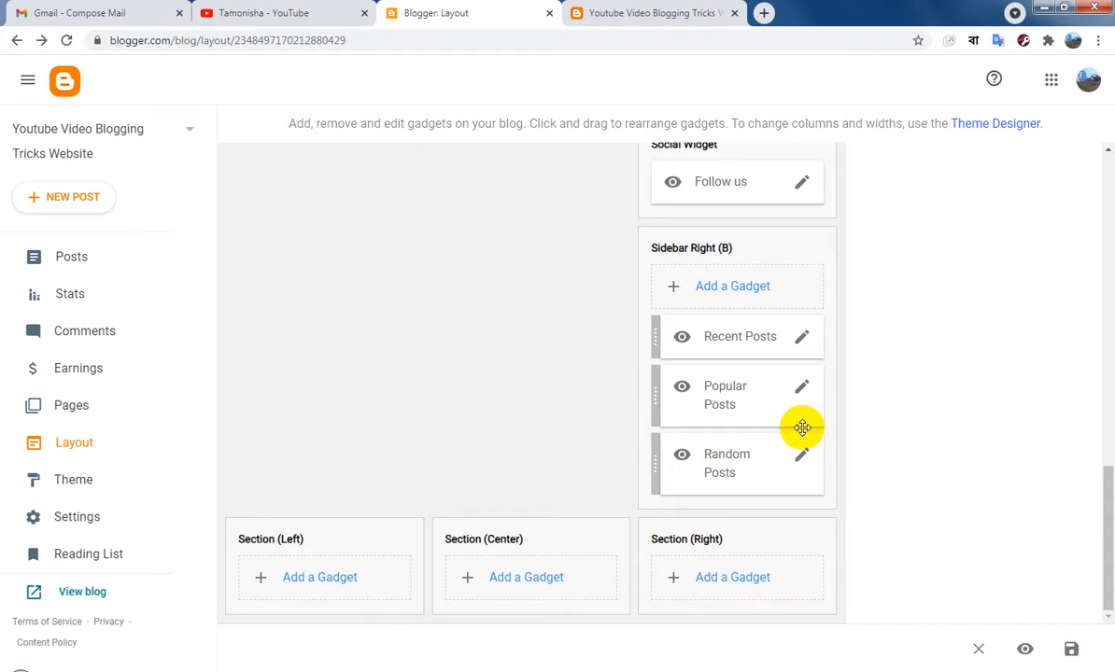
pyautogui.scroll(1, 799, 348)
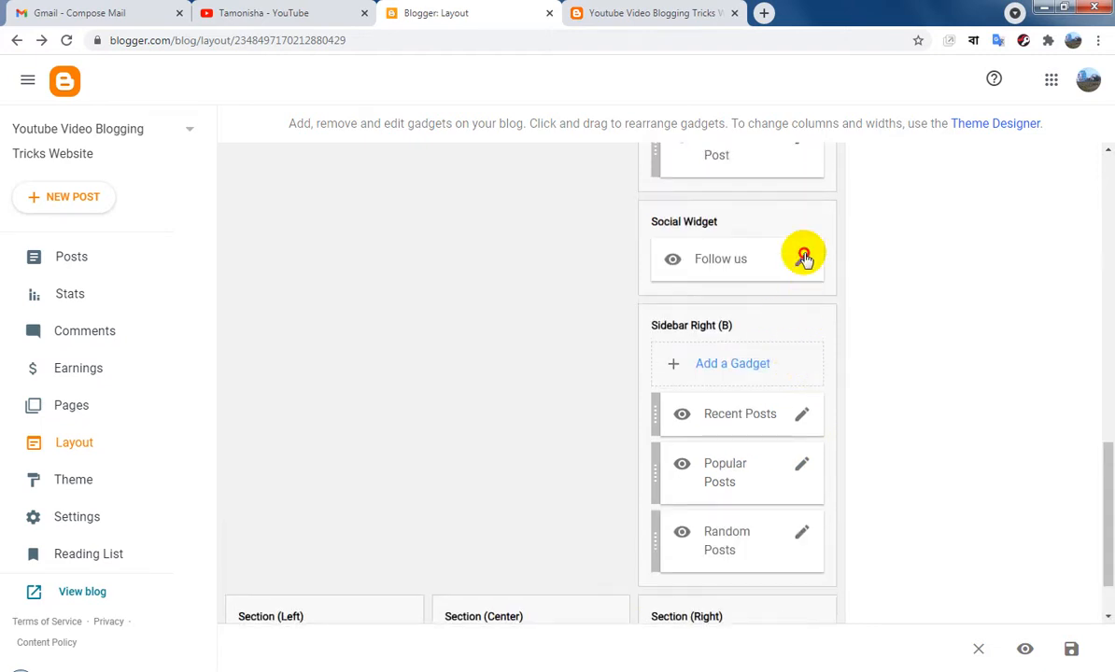
pyautogui.click(804, 259)
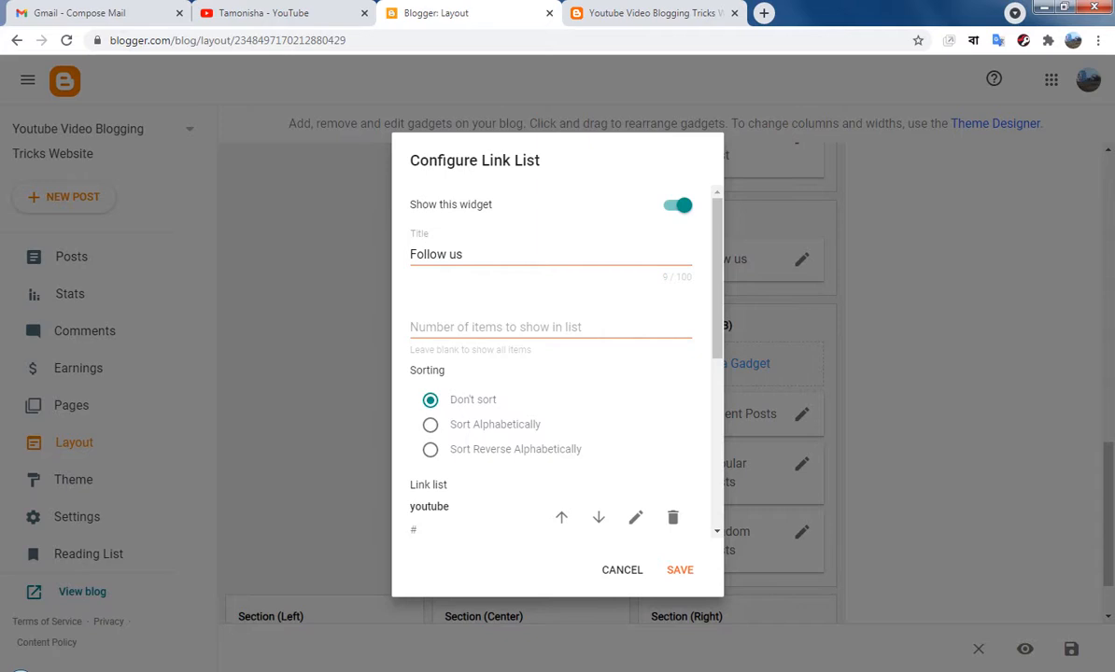
pyautogui.scroll(-5, 598, 393)
pyautogui.click(690, 573)
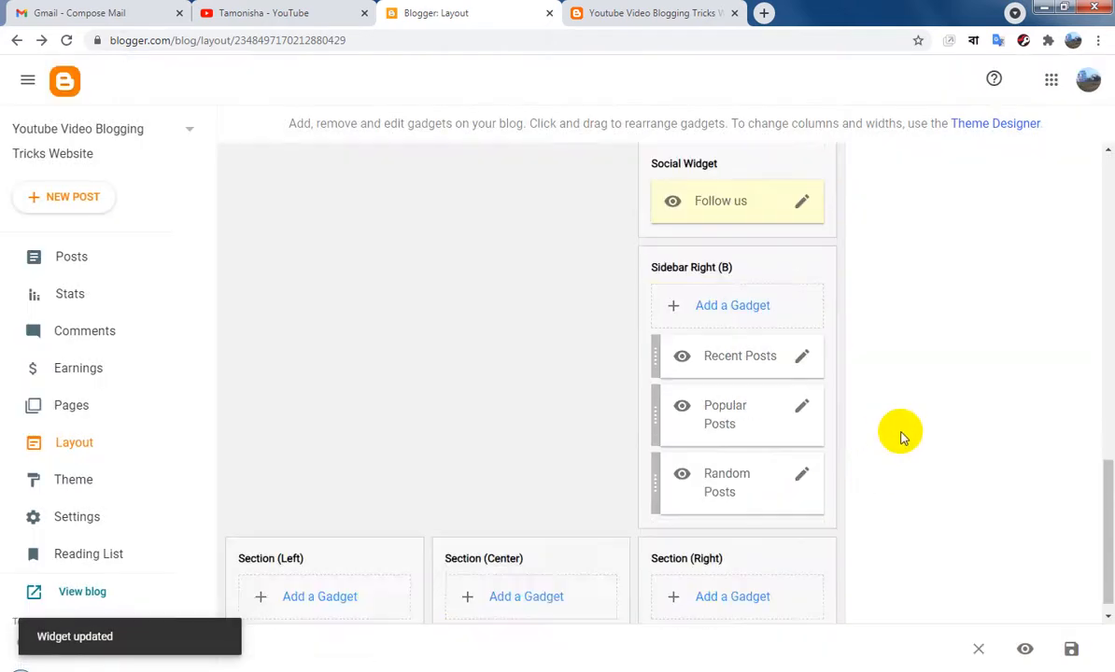
# Remove the Pages gadget from Sidebar Right (A)
pyautogui.scroll(3, 902, 437)
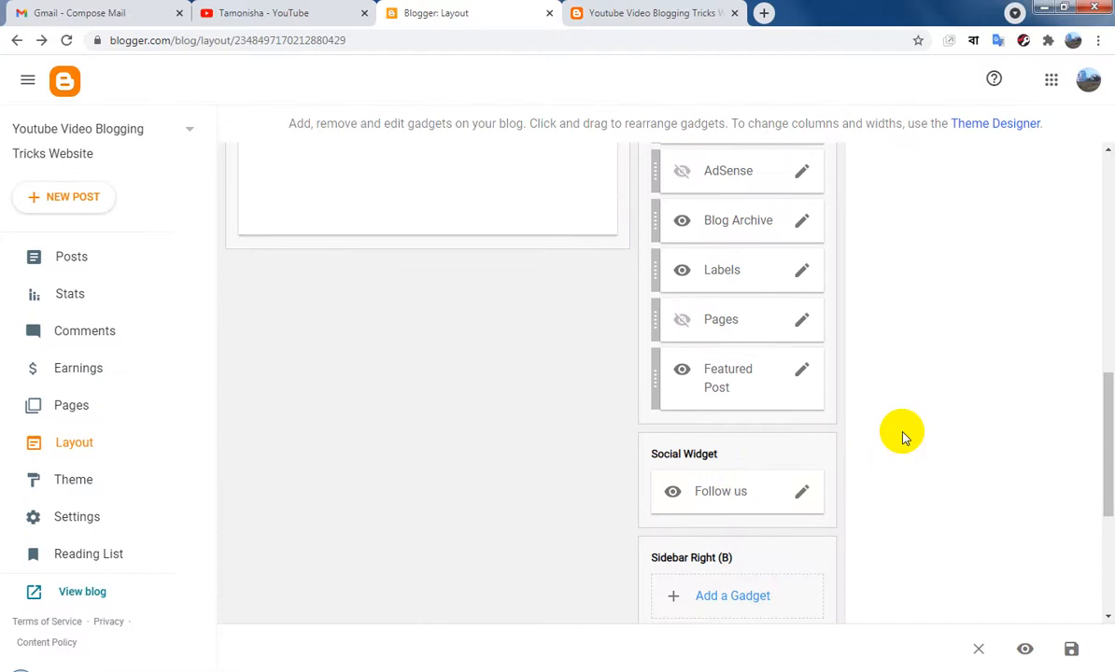
pyautogui.scroll(1, 902, 437)
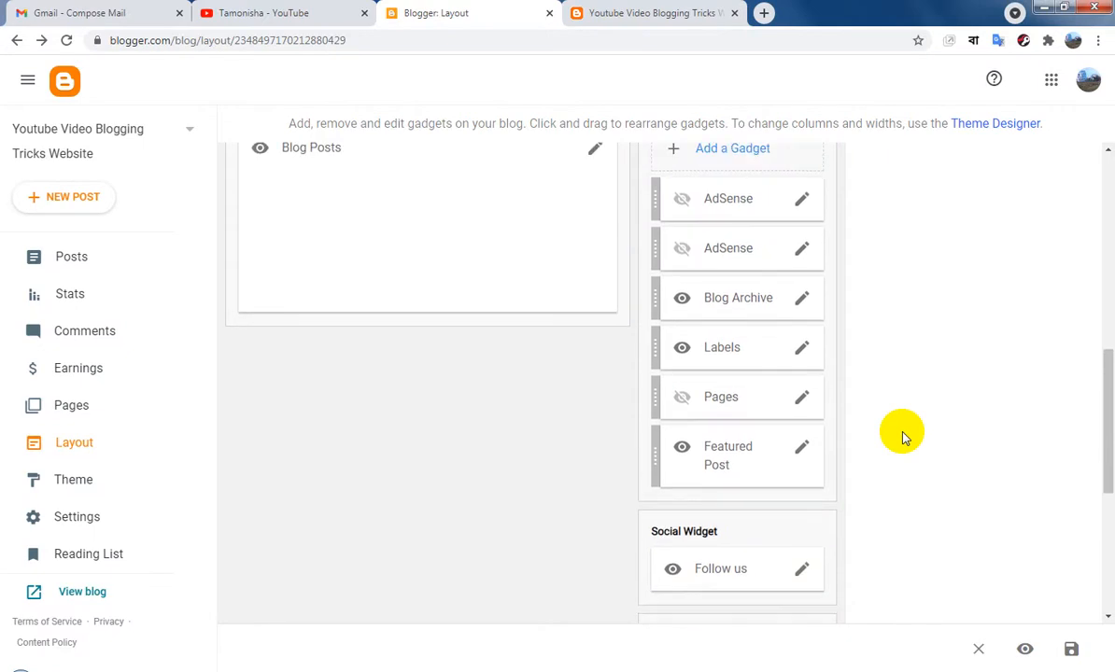
pyautogui.click(803, 402)
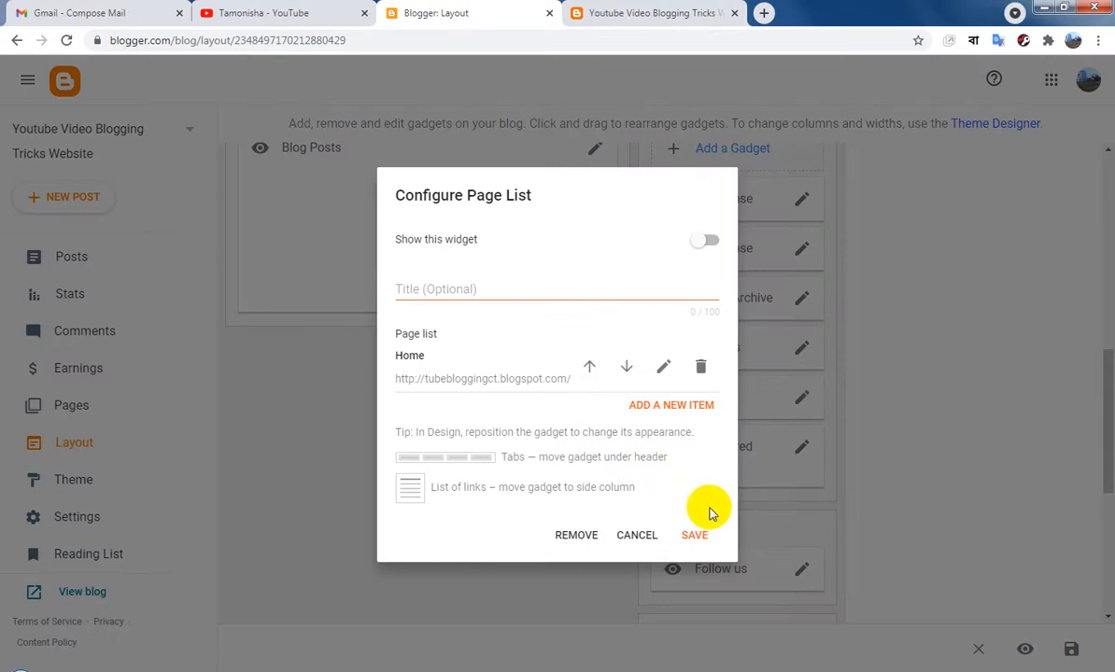
pyautogui.click(577, 538)
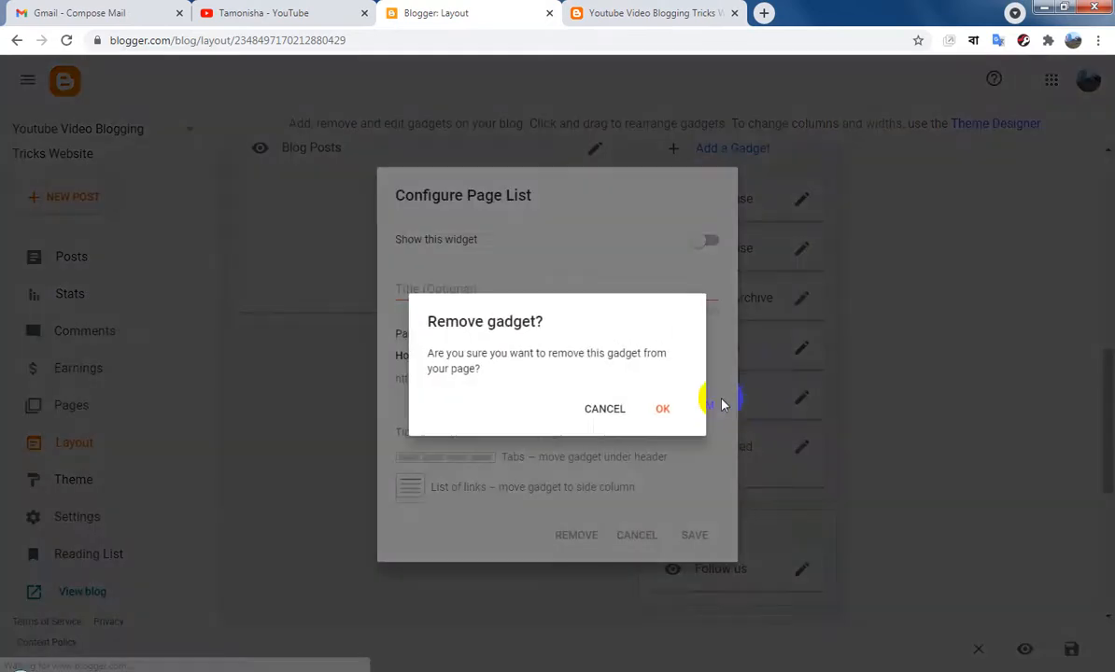
pyautogui.click(659, 407)
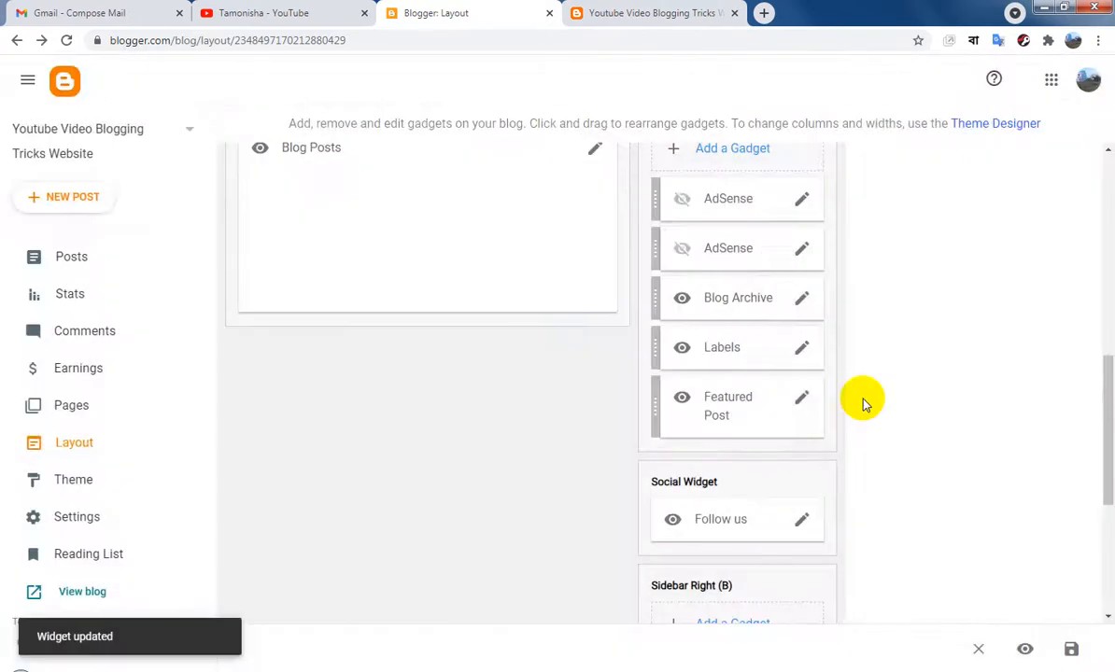
# Review the Follow Us gadget in Hot Posts and the Main Menu link list, saving each without edits
pyautogui.scroll(5, 867, 406)
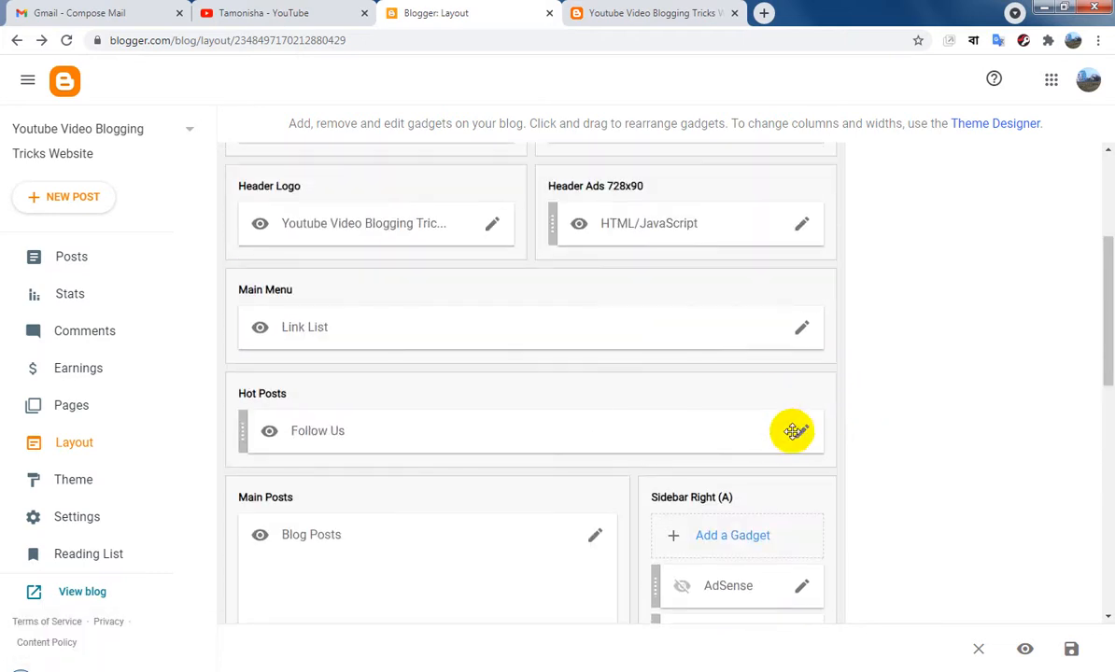
pyautogui.click(801, 431)
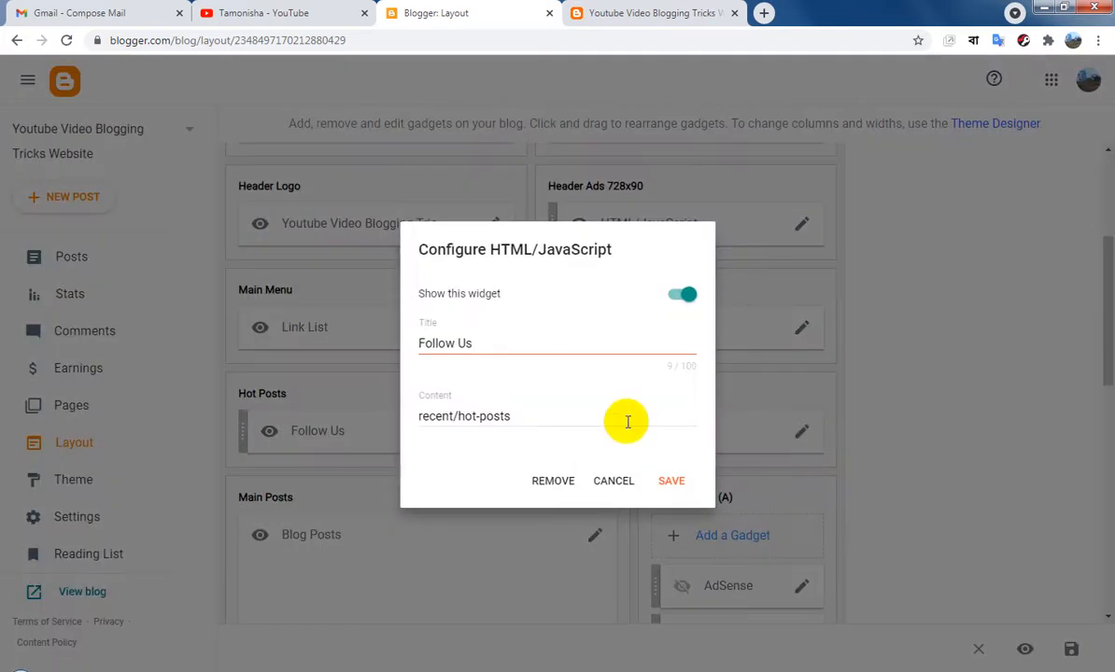
pyautogui.click(676, 482)
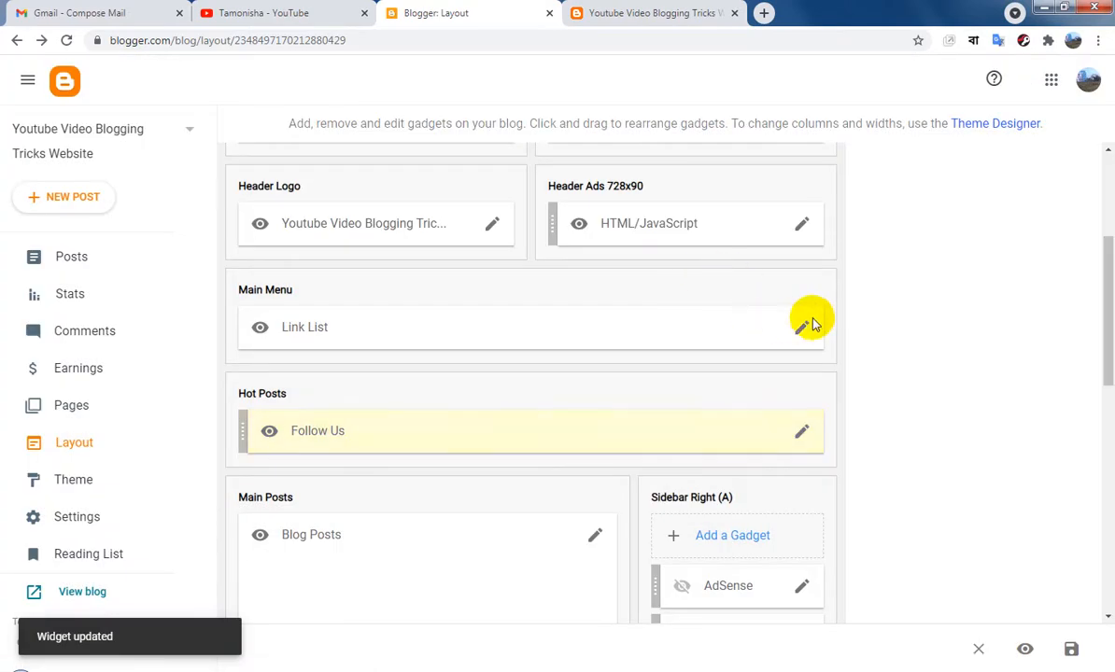
pyautogui.click(801, 331)
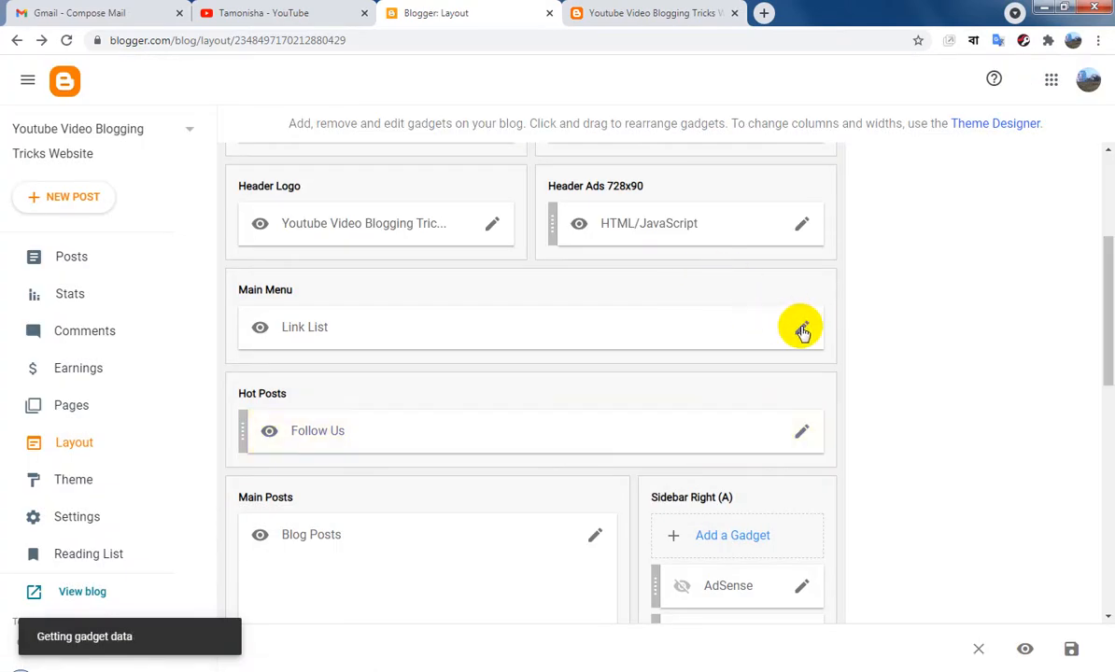
pyautogui.scroll(-1, 598, 345)
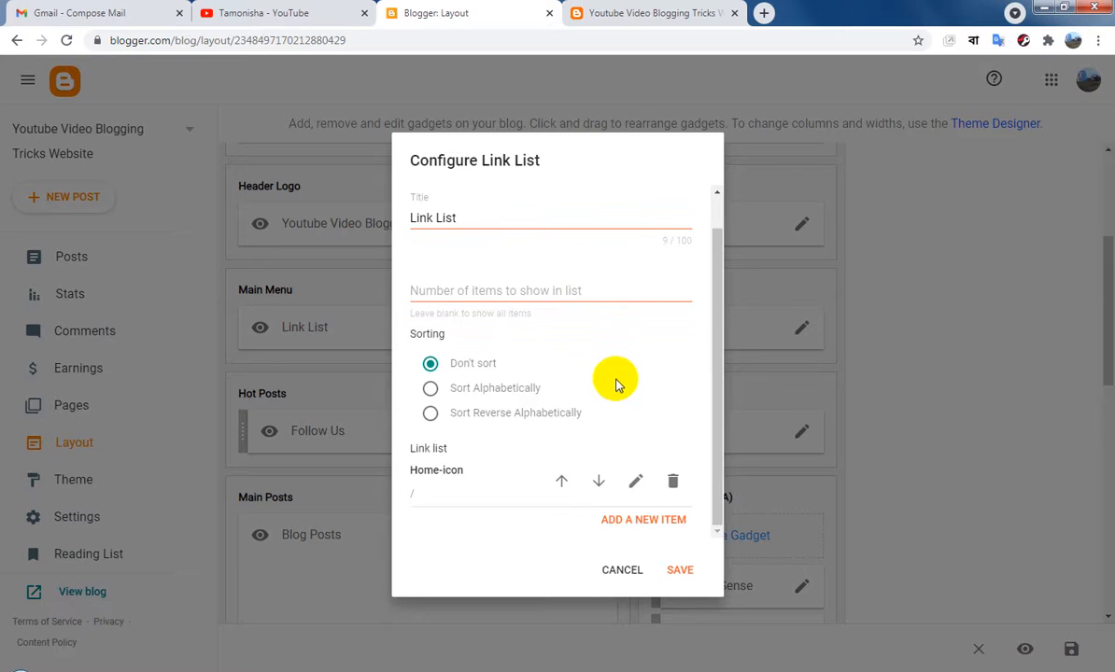
pyautogui.click(683, 569)
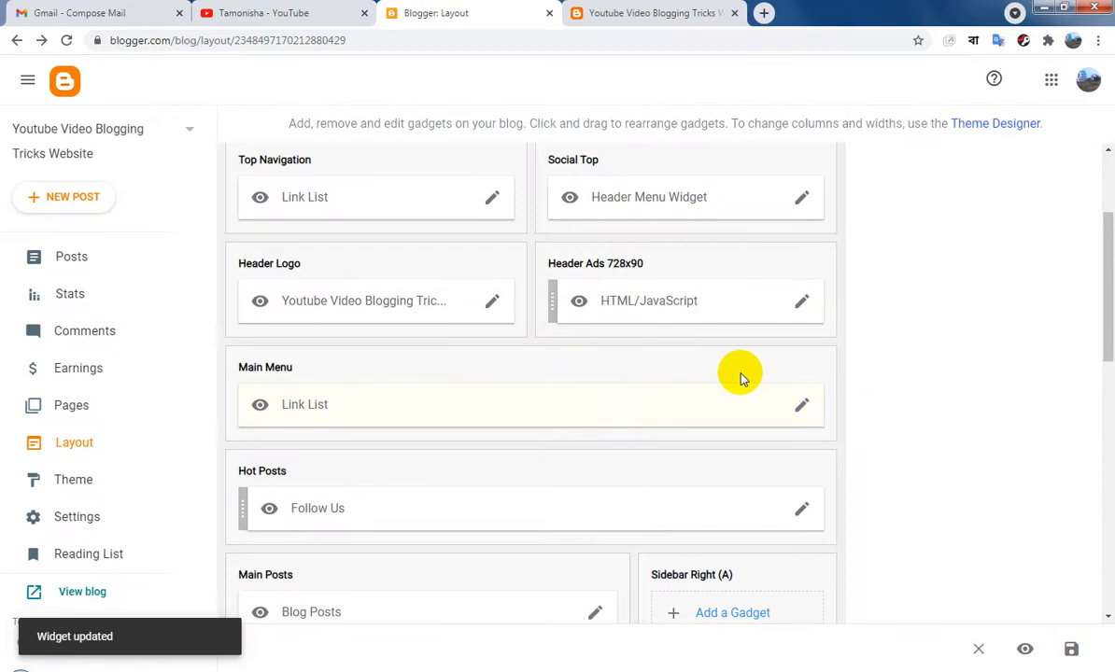
# Check the header and navigation at the top of the live blog homepage and return to the layout editor
pyautogui.scroll(2, 616, 373)
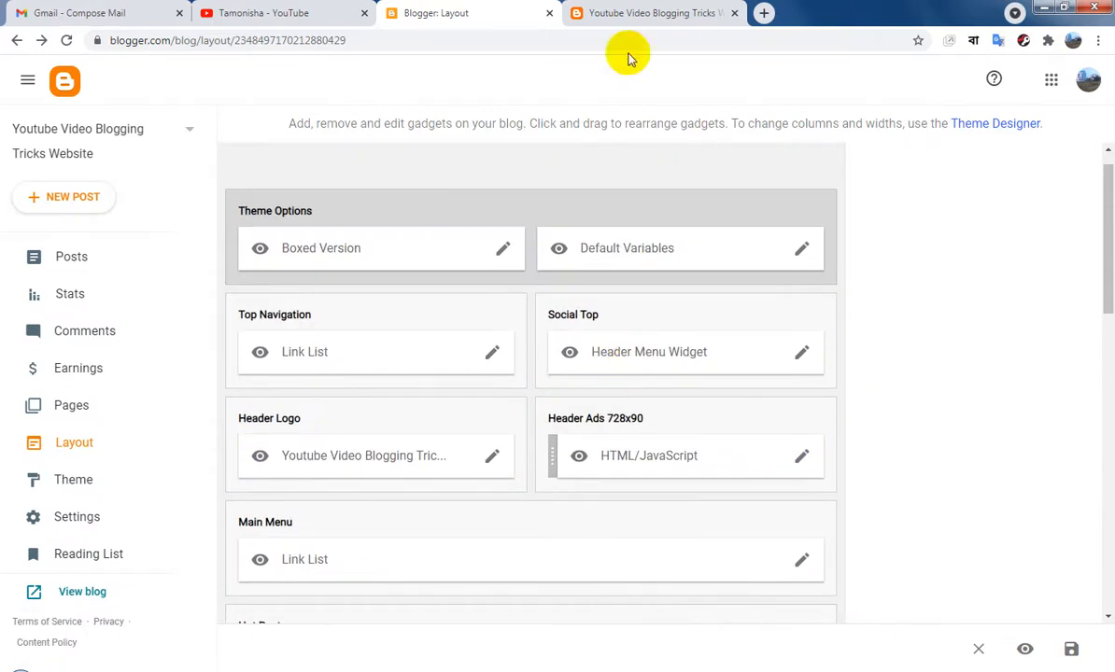
pyautogui.click(632, 12)
pyautogui.scroll(3, 1054, 469)
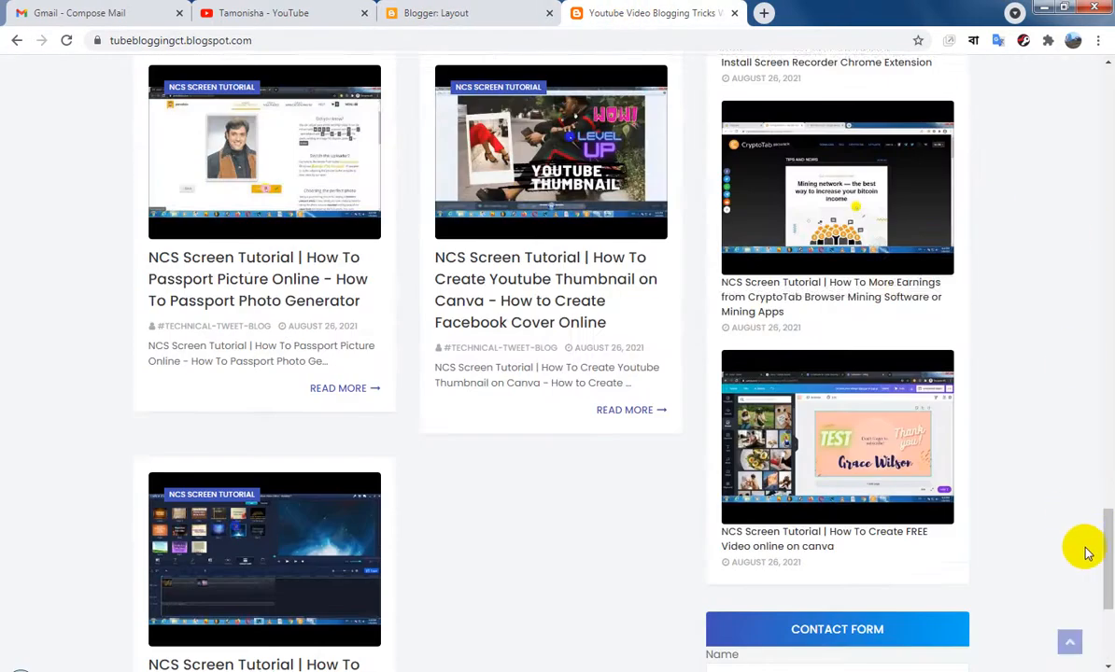
pyautogui.moveTo(1107, 537); pyautogui.dragTo(1095, 34)
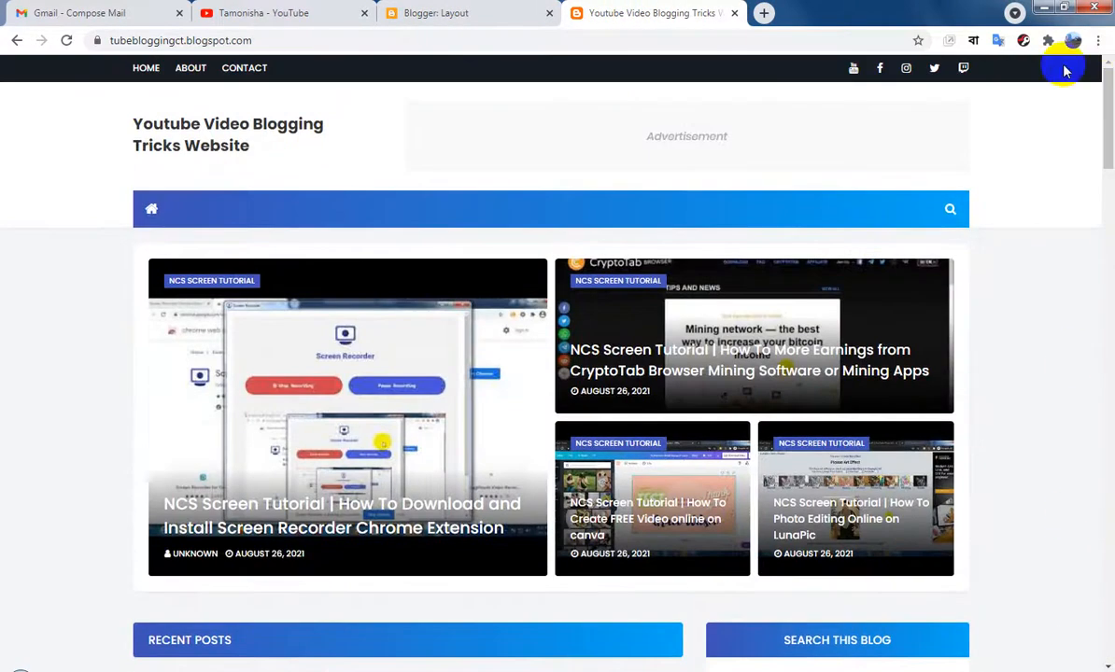
pyautogui.click(457, 12)
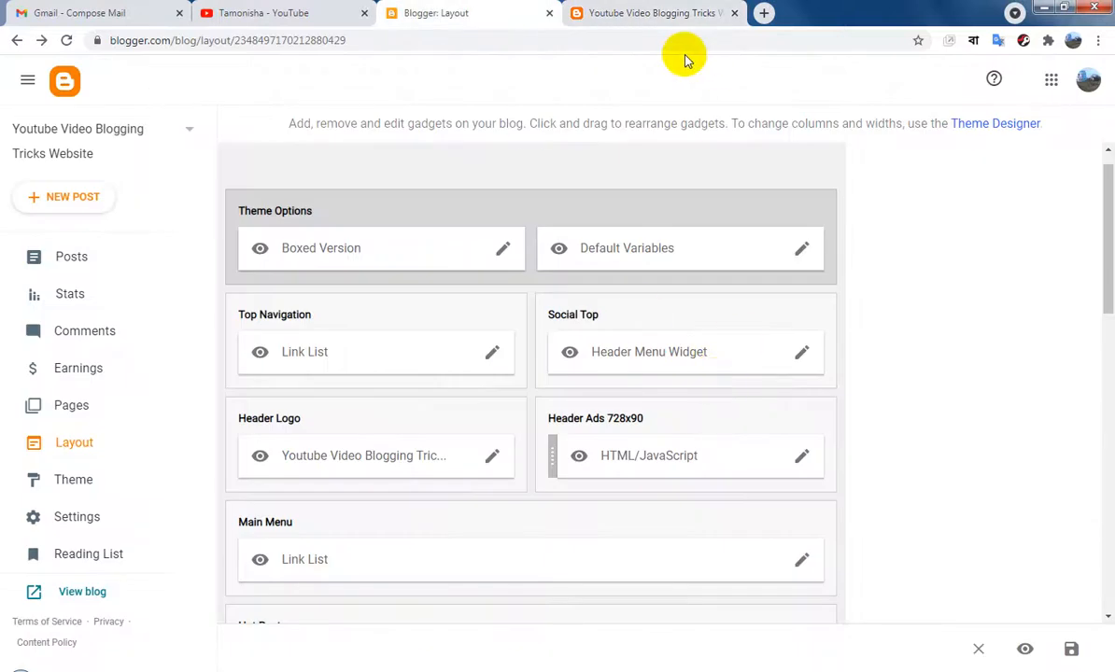
# Review and save the Top Navigation link list without edits, and save the whole layout
pyautogui.click(492, 357)
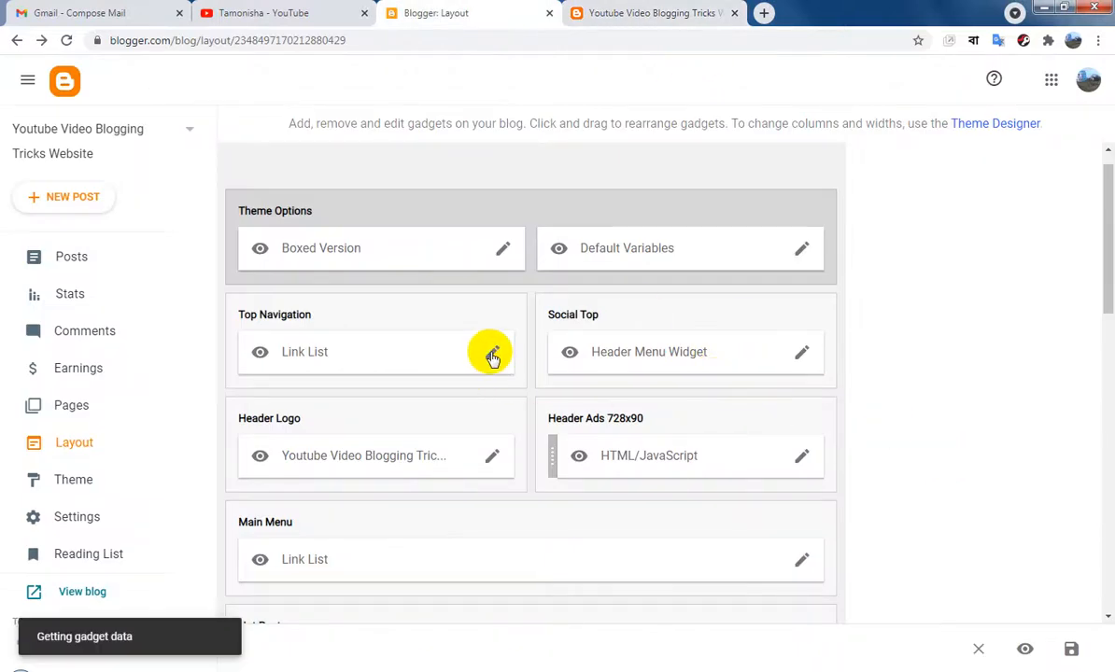
pyautogui.scroll(-2, 530, 373)
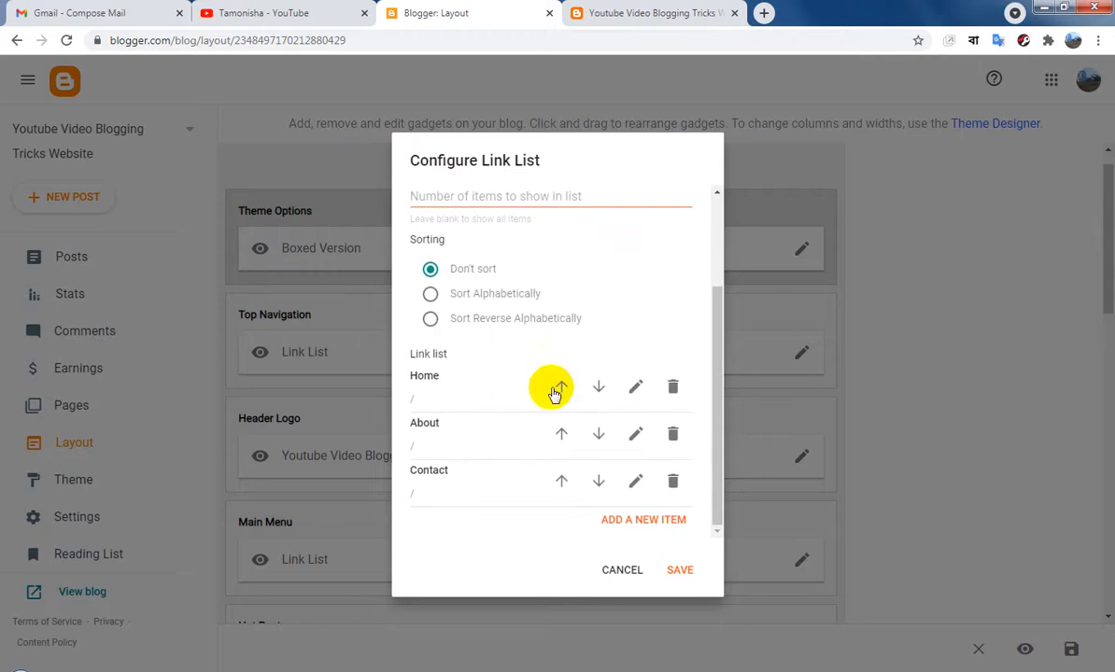
pyautogui.click(683, 570)
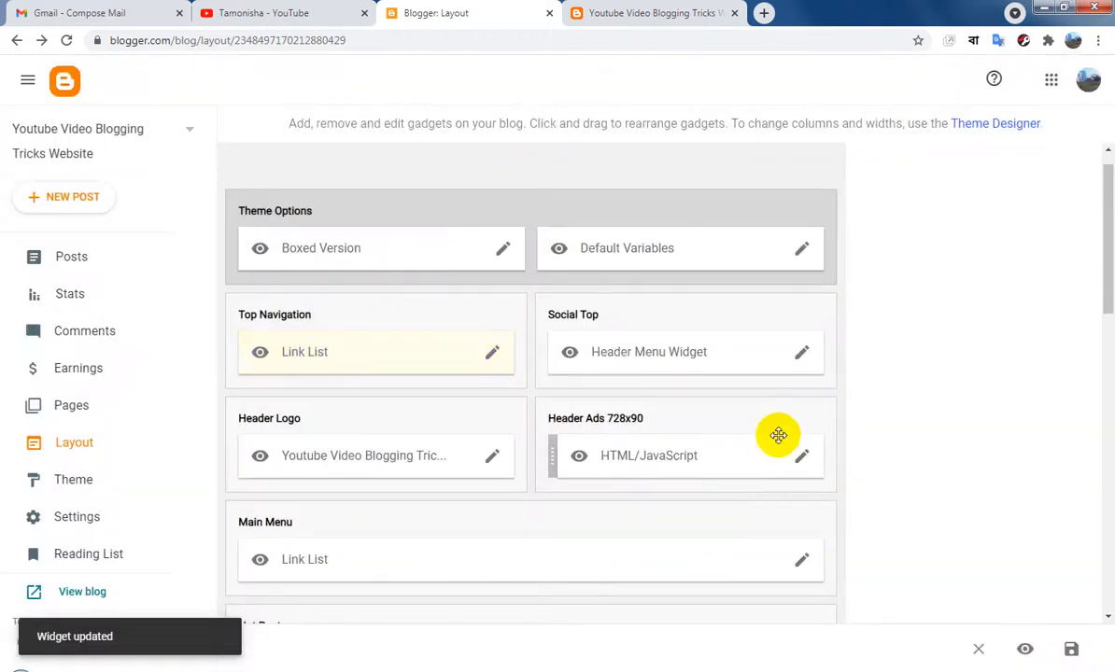
pyautogui.scroll(-2, 778, 435)
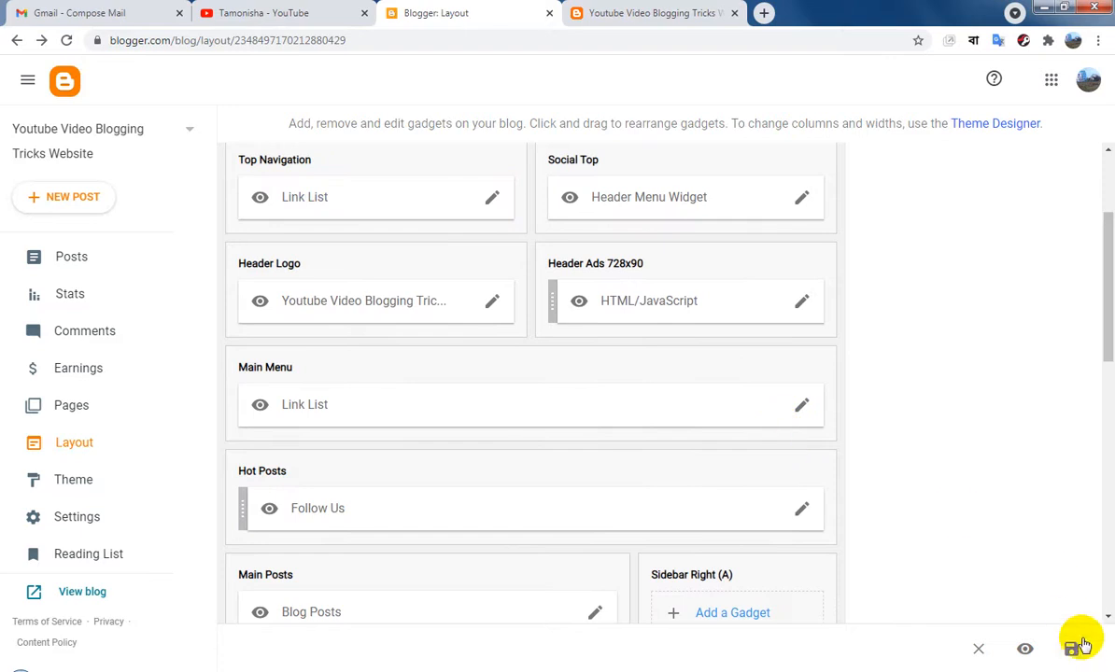
pyautogui.click(1071, 650)
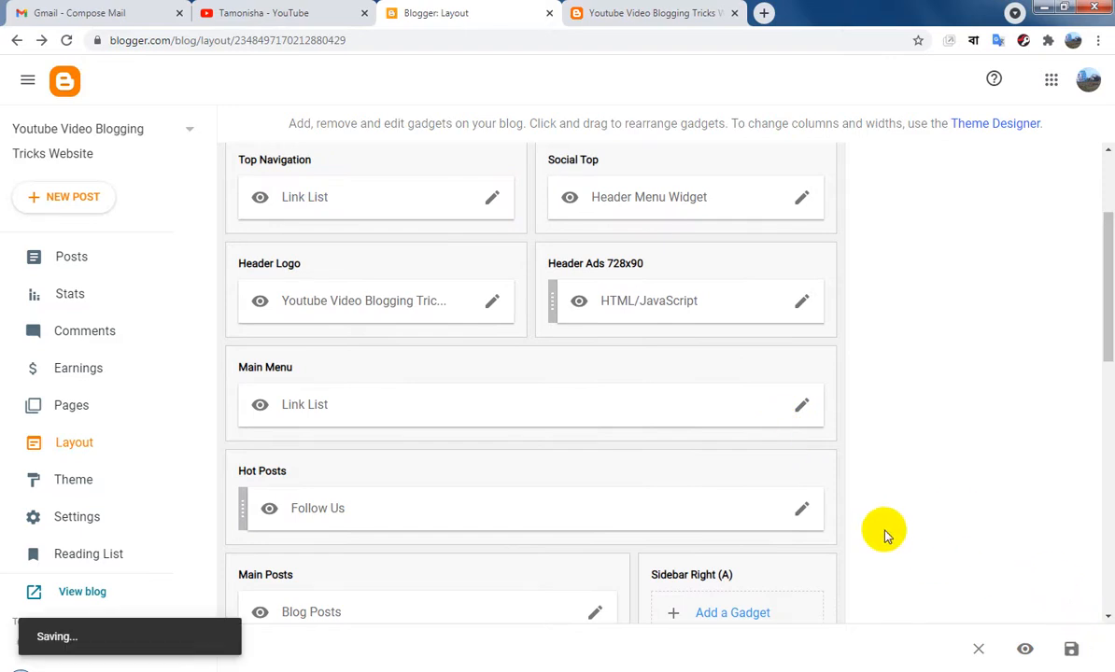
# Reload the live blog, look through its posts and sidebar, and open the "How To Create New Bitmap Image on Windows" post
pyautogui.click(643, 16)
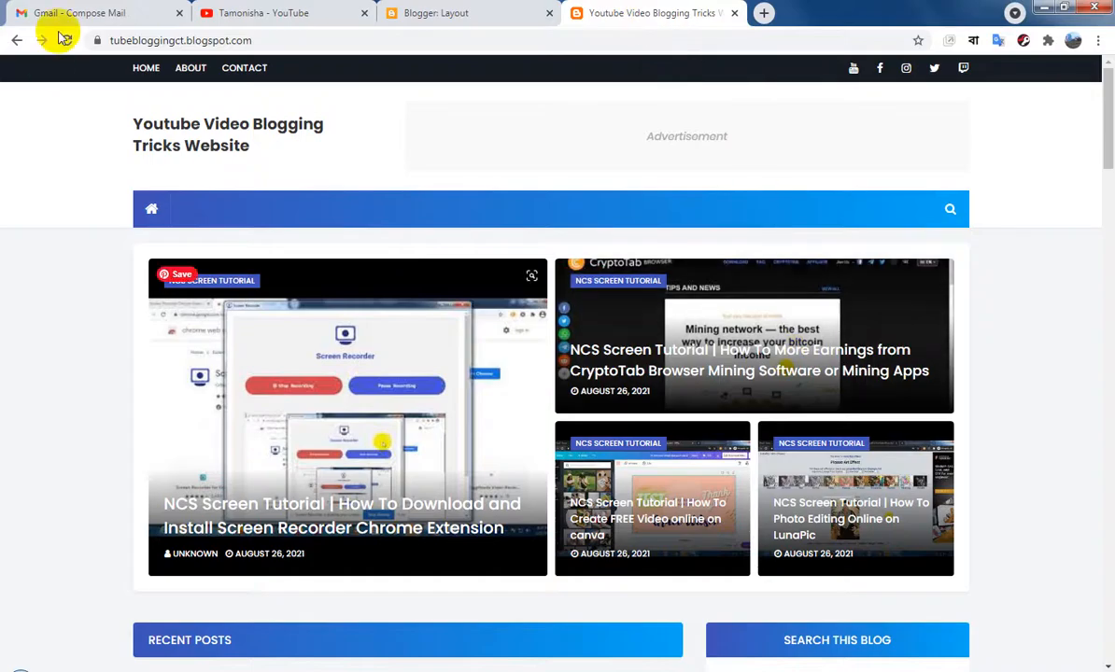
pyautogui.click(65, 40)
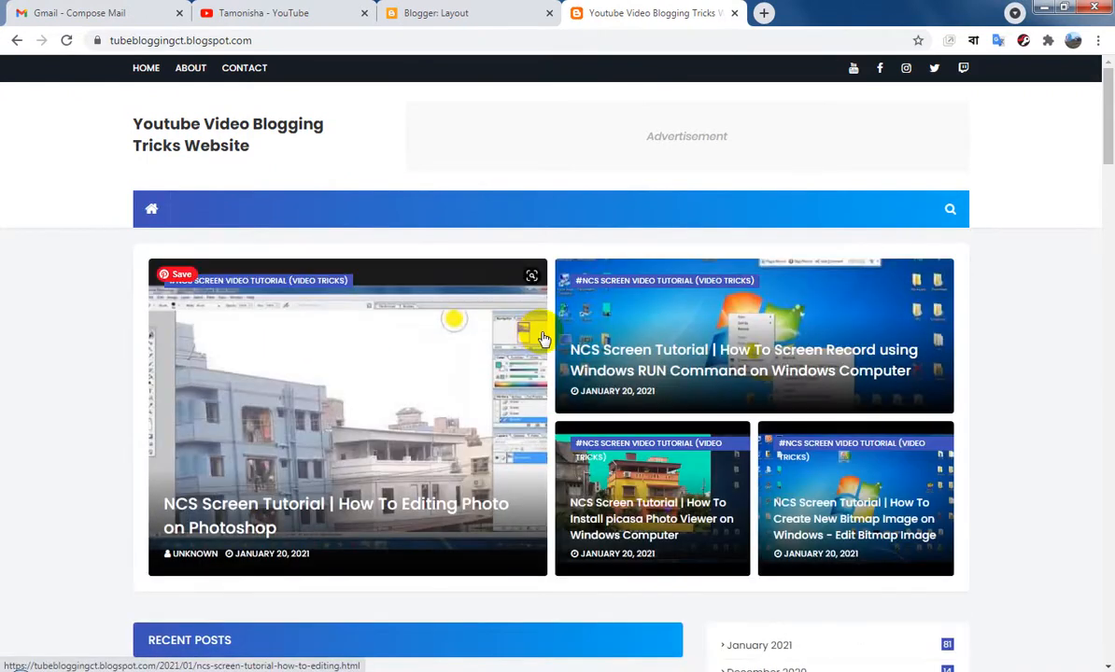
pyautogui.scroll(-6, 538, 336)
pyautogui.scroll(-2, 544, 334)
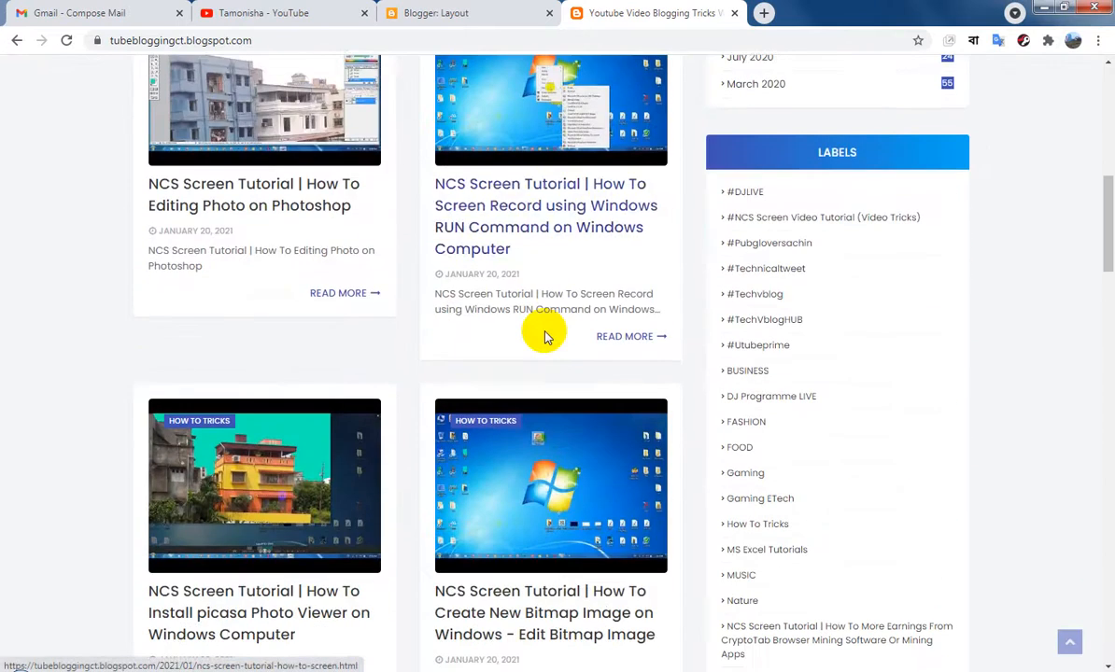
pyautogui.scroll(-5, 547, 340)
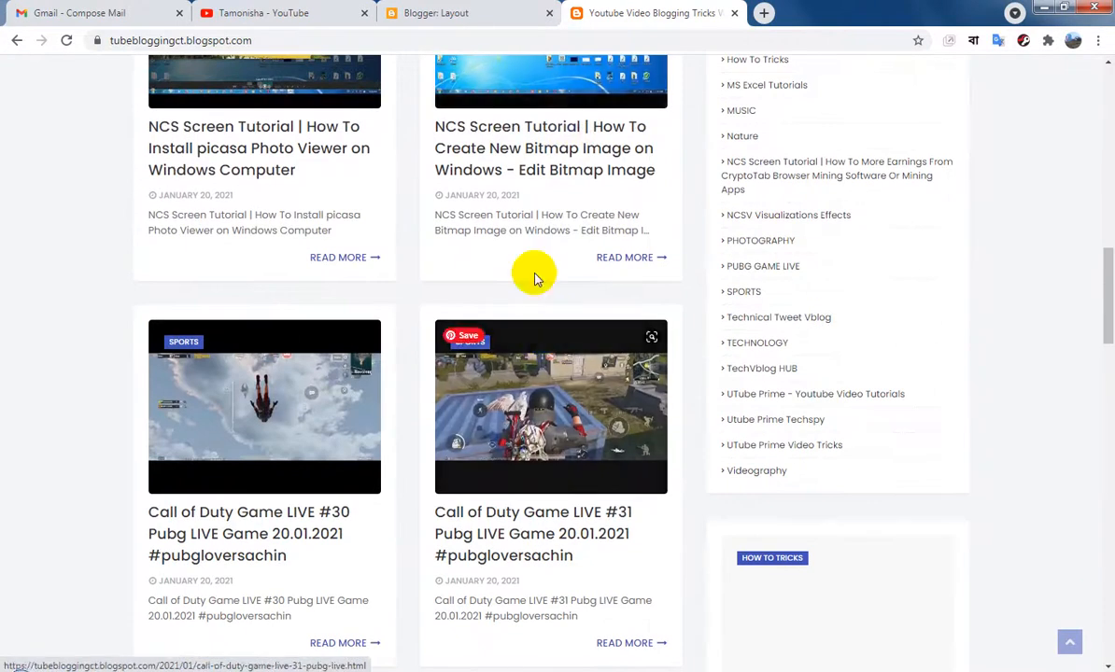
pyautogui.click(519, 175)
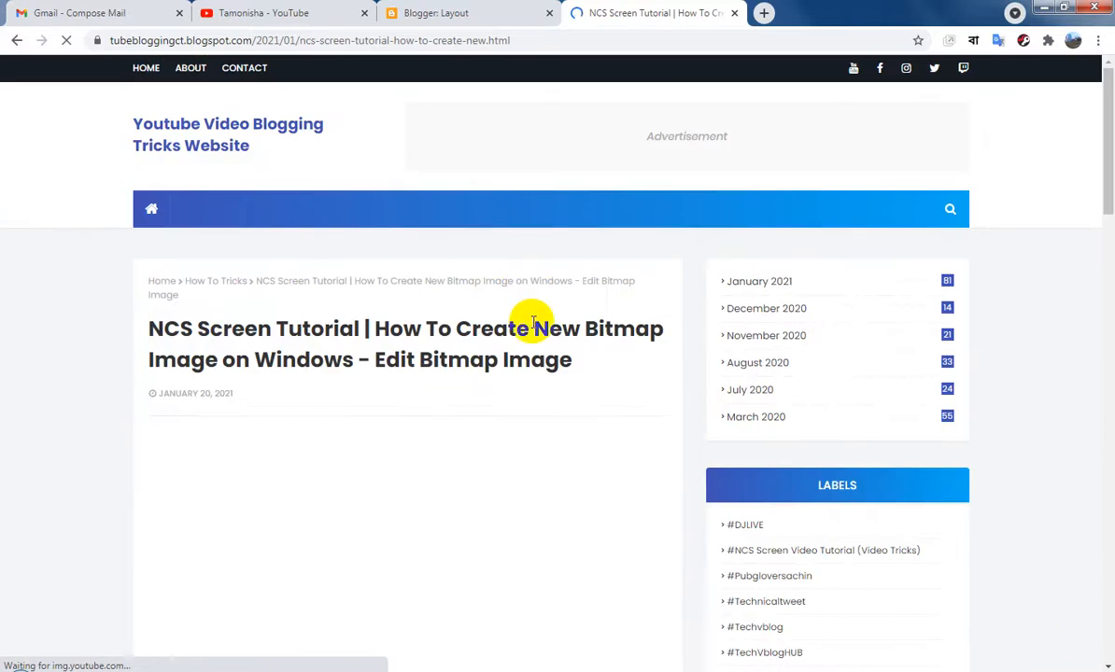
# Examine the "How To Create New Bitmap Image on Windows" post and its sidebar, and close it to return to the layout editor
pyautogui.scroll(-3, 530, 374)
pyautogui.scroll(-5, 655, 330)
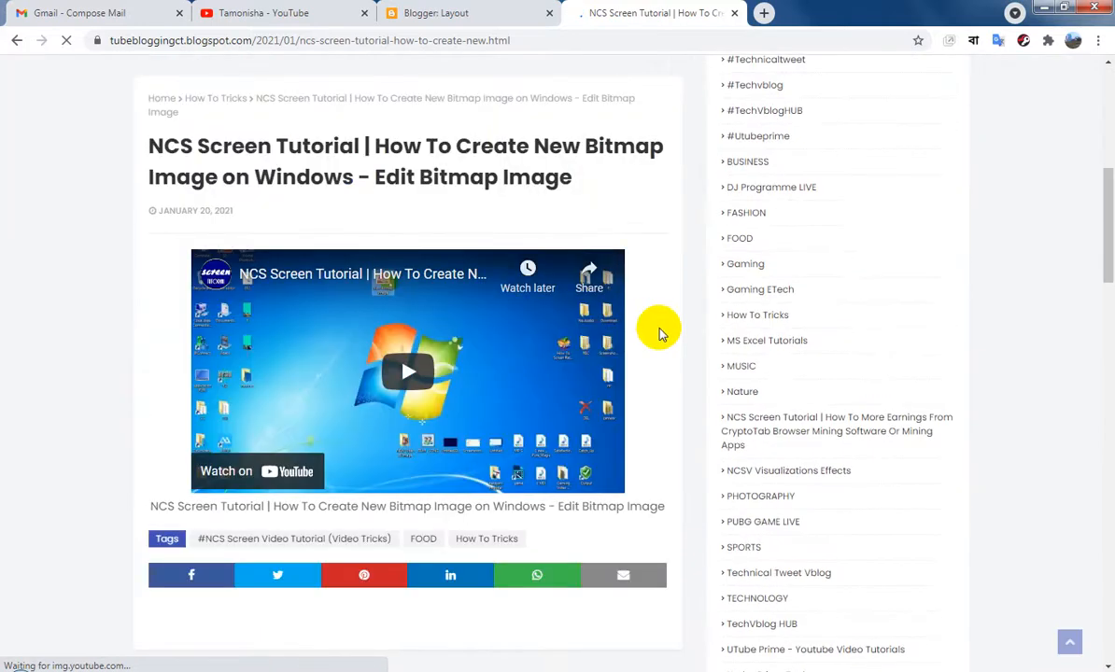
pyautogui.scroll(-6, 659, 334)
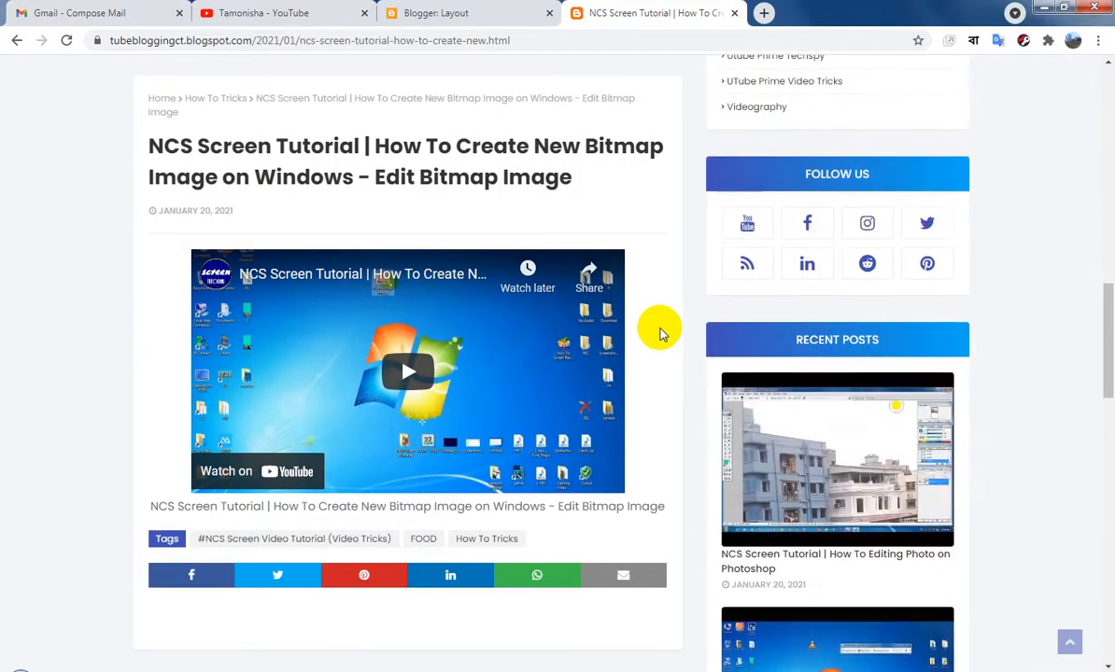
pyautogui.scroll(-5, 659, 333)
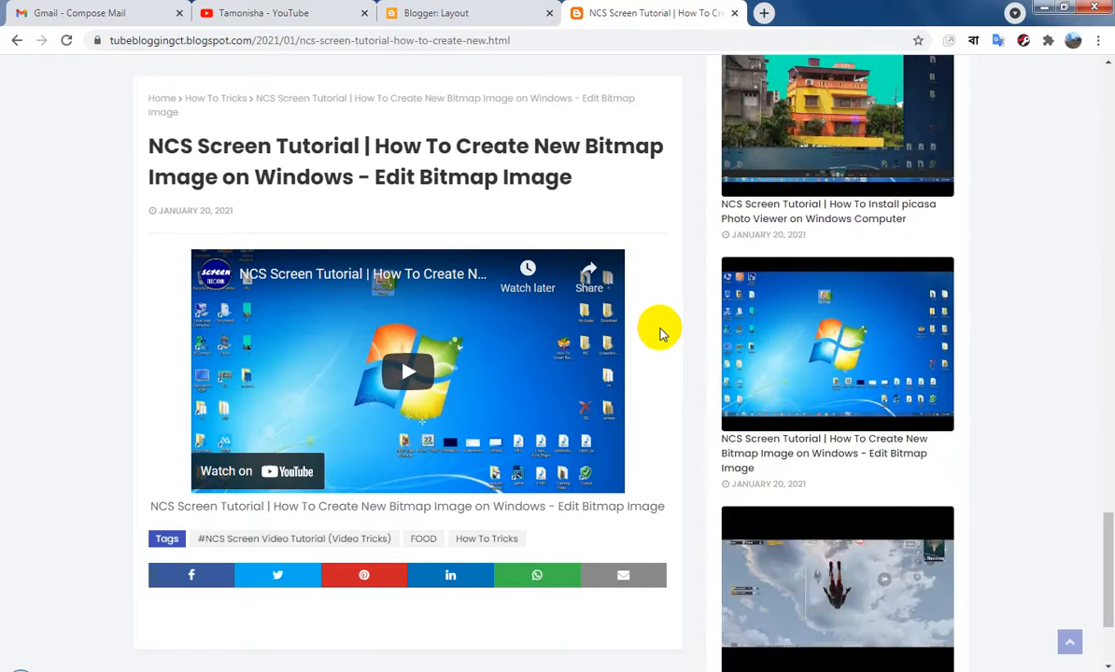
pyautogui.scroll(8, 660, 331)
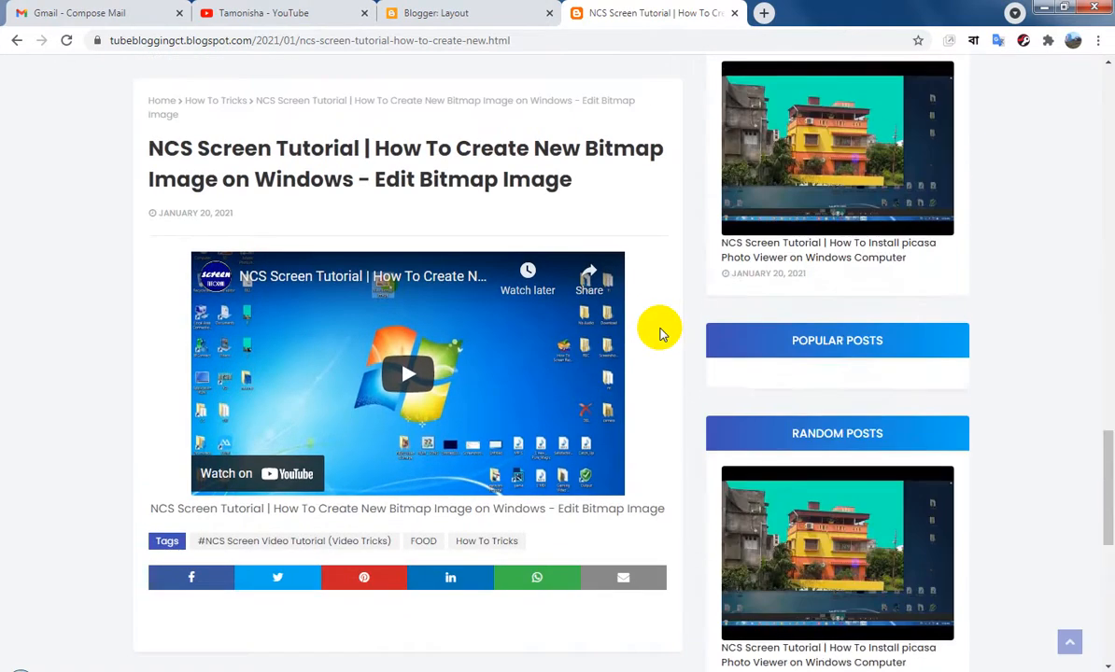
pyautogui.scroll(8, 417, 295)
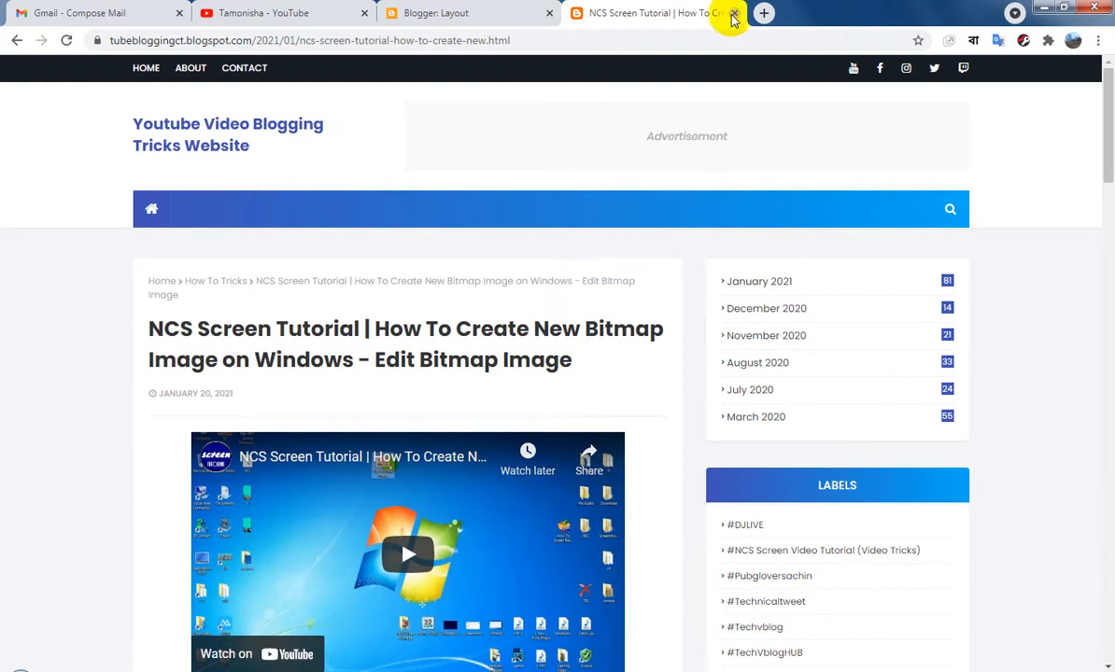
pyautogui.click(735, 13)
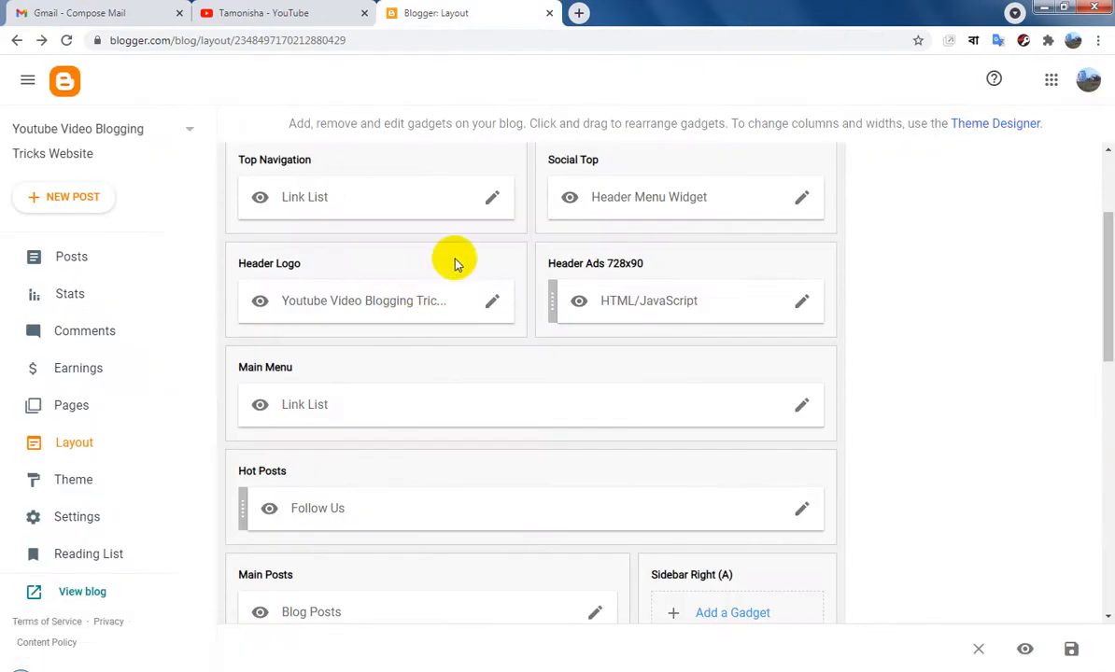
# Look over the blog's current theme and the available themes, and return to the layout editor
pyautogui.click(77, 482)
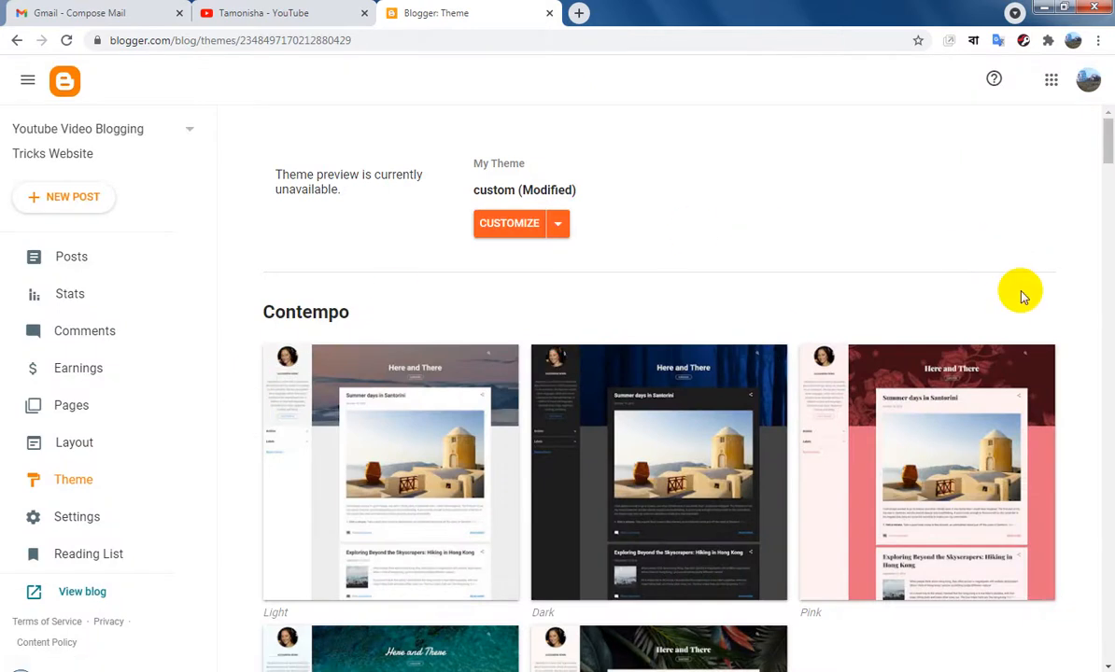
pyautogui.scroll(-5, 1022, 296)
pyautogui.scroll(1, 1041, 370)
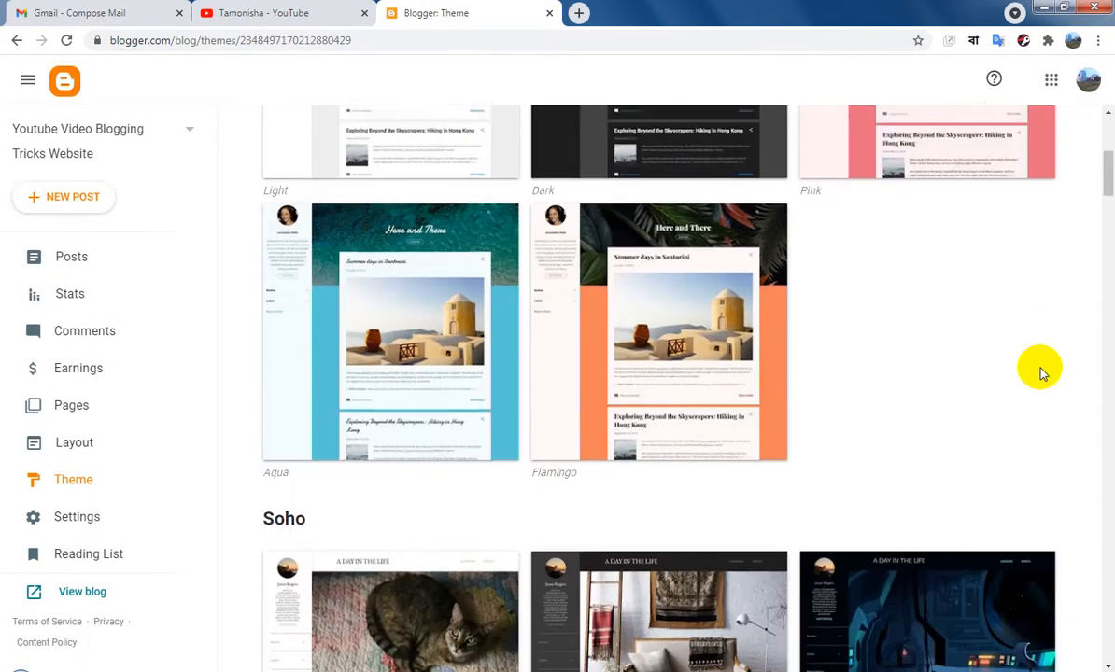
pyautogui.scroll(2, 1043, 372)
pyautogui.click(84, 446)
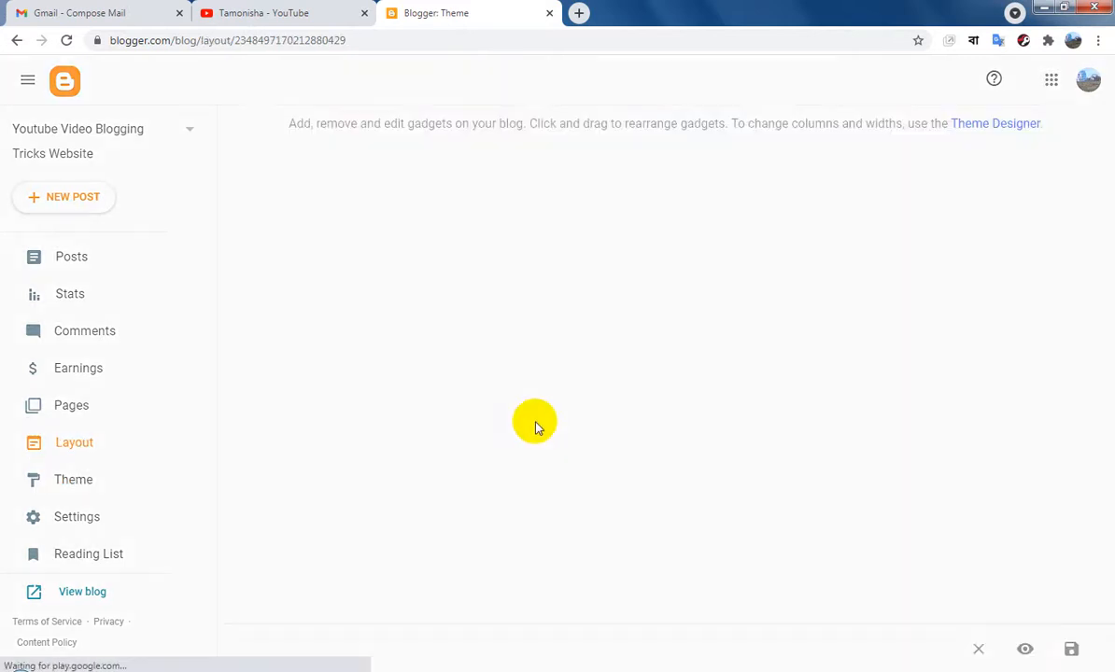
# Open the Theme Designer and switch its advanced settings to Add CSS
pyautogui.click(1014, 126)
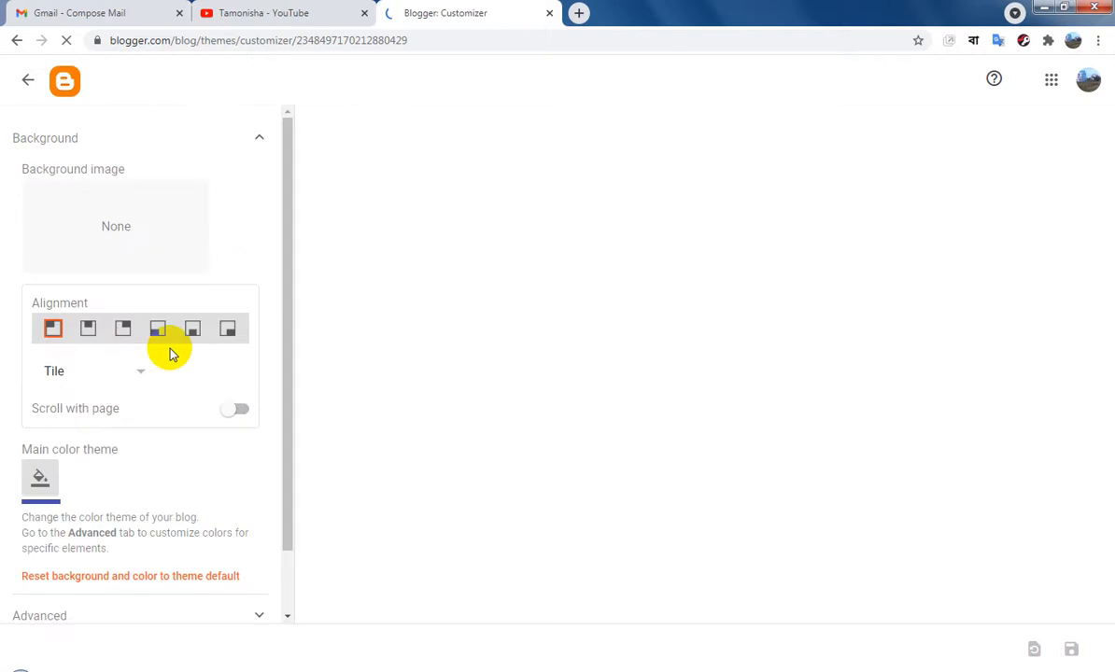
pyautogui.scroll(-1, 170, 351)
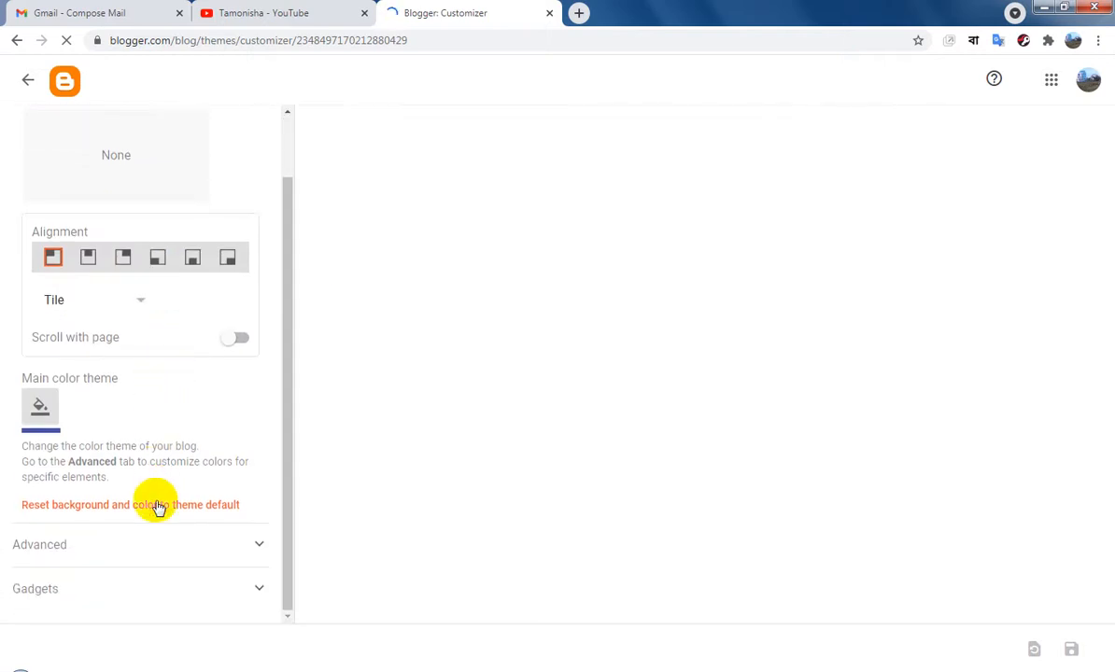
pyautogui.click(132, 548)
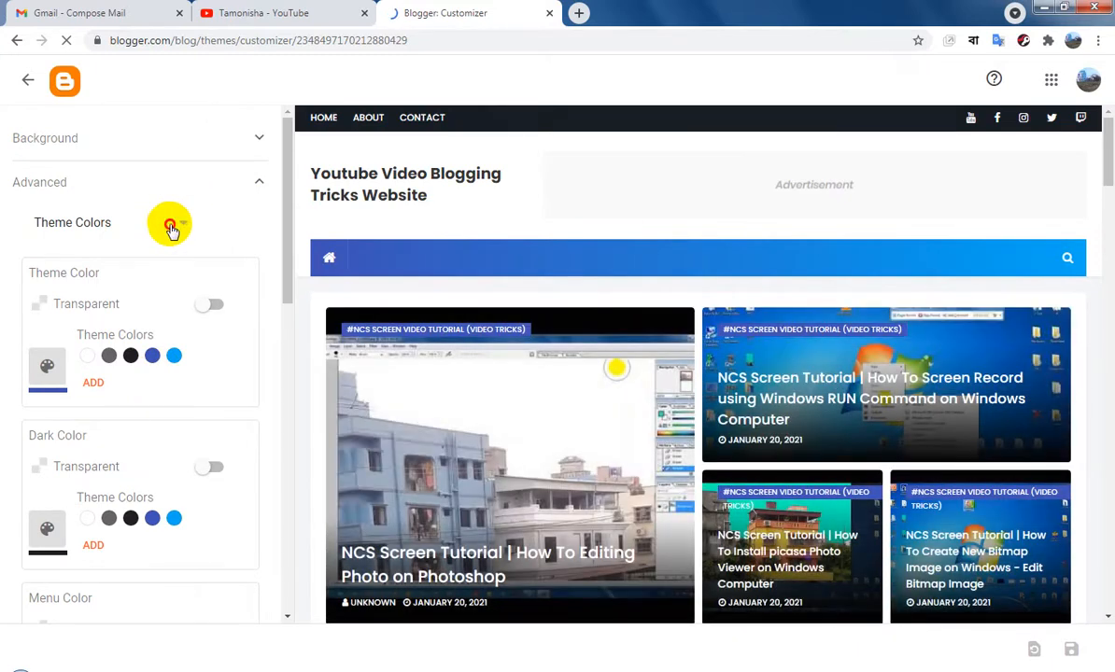
pyautogui.click(169, 226)
pyautogui.click(93, 332)
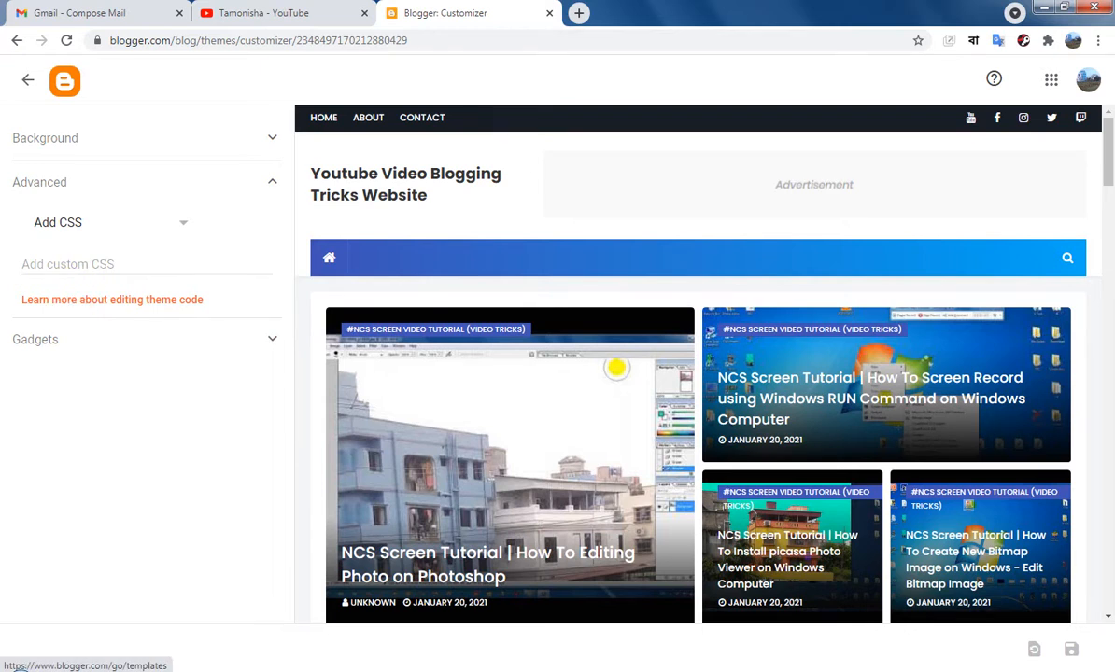
# Paste the YouTube video player iframe code as custom CSS, save it, and leave the Theme Designer
pyautogui.click(149, 262)
pyautogui.hotkey('ctrl', 'v')
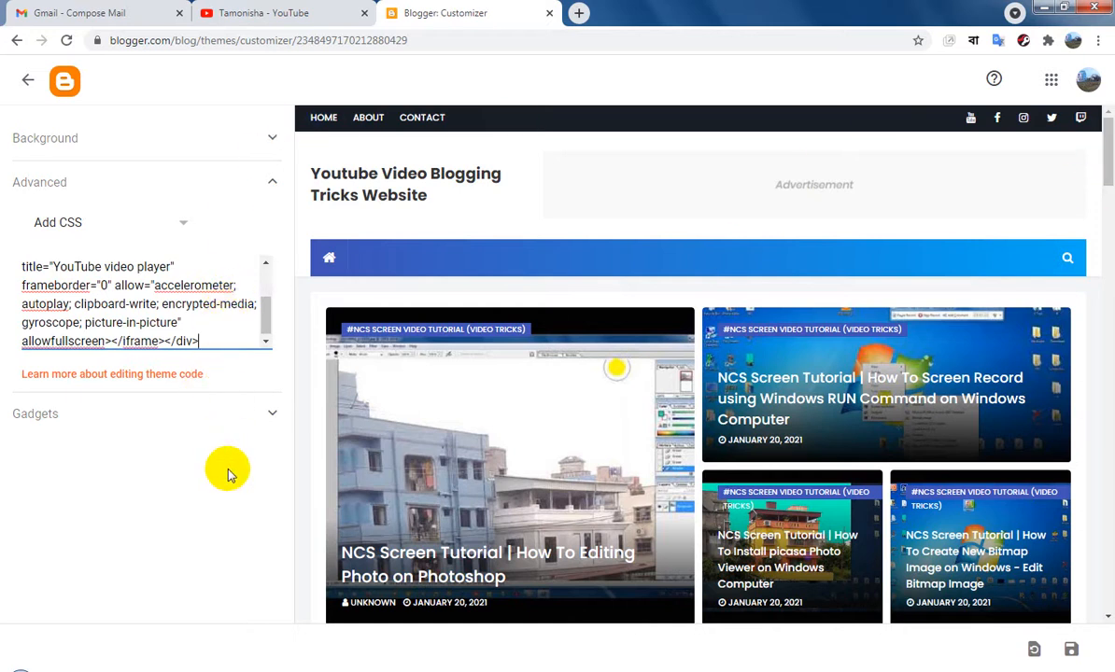
pyautogui.click(1071, 649)
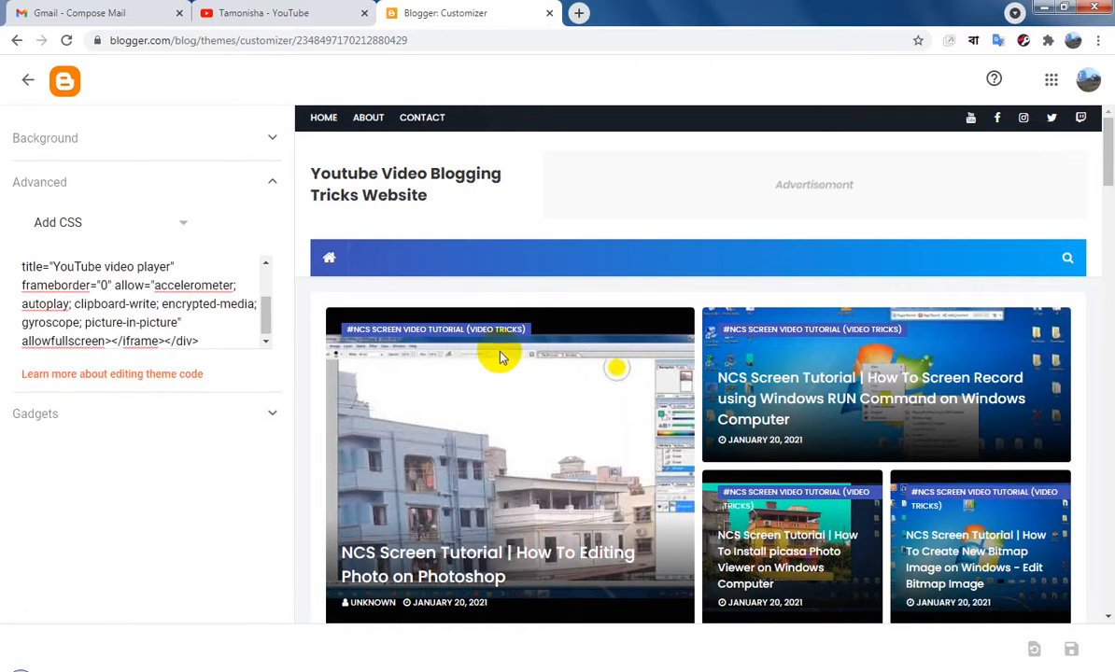
pyautogui.click(30, 84)
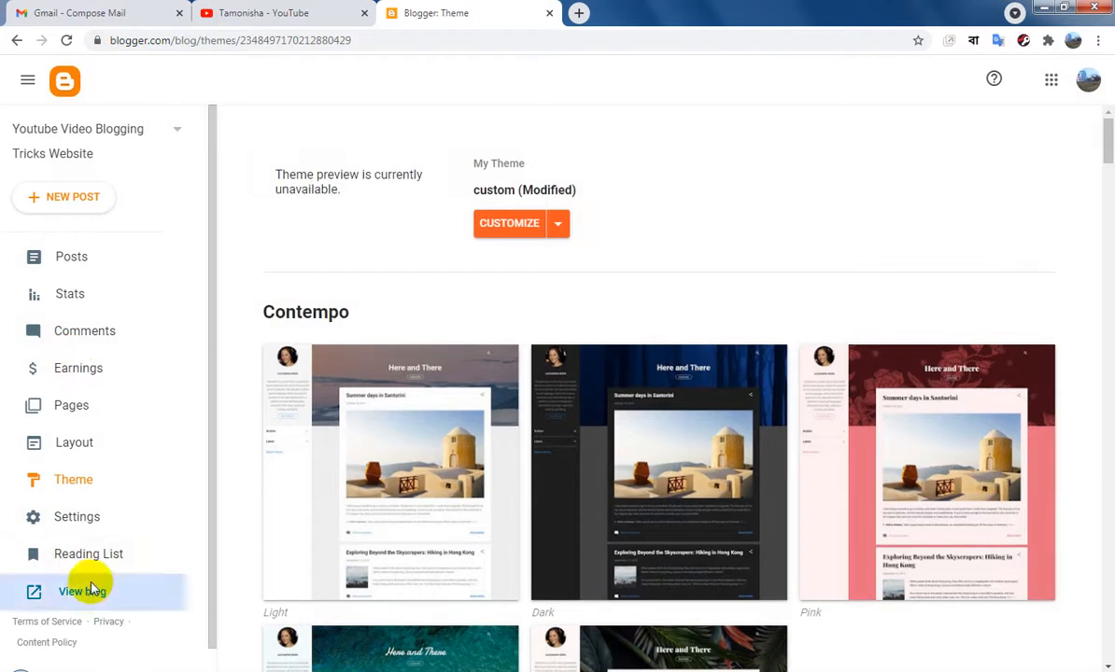
# View the live blog's homepage and open the "How To Editing Photo on Photoshop" post from the recent posts
pyautogui.click(93, 590)
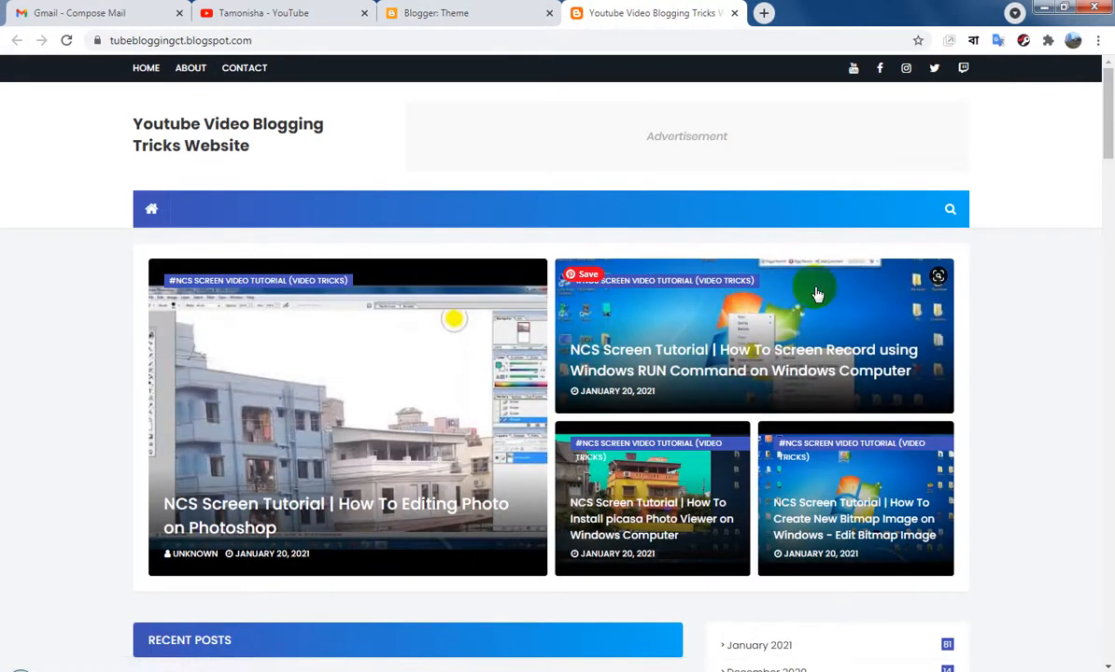
pyautogui.scroll(-3, 854, 374)
pyautogui.scroll(-2, 853, 378)
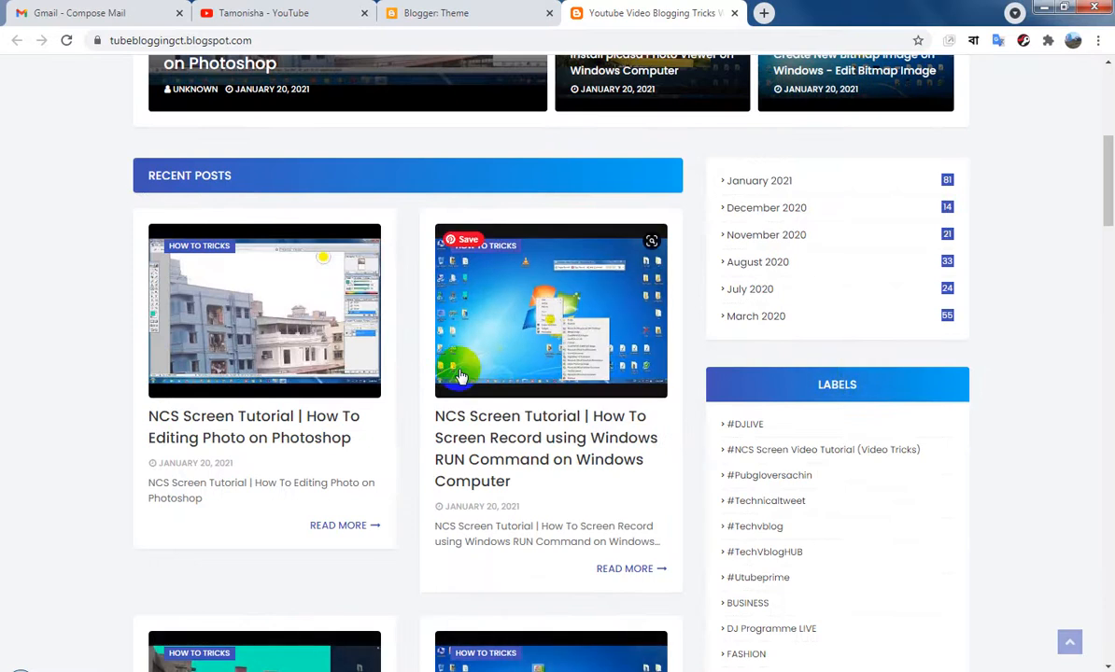
pyautogui.click(308, 422)
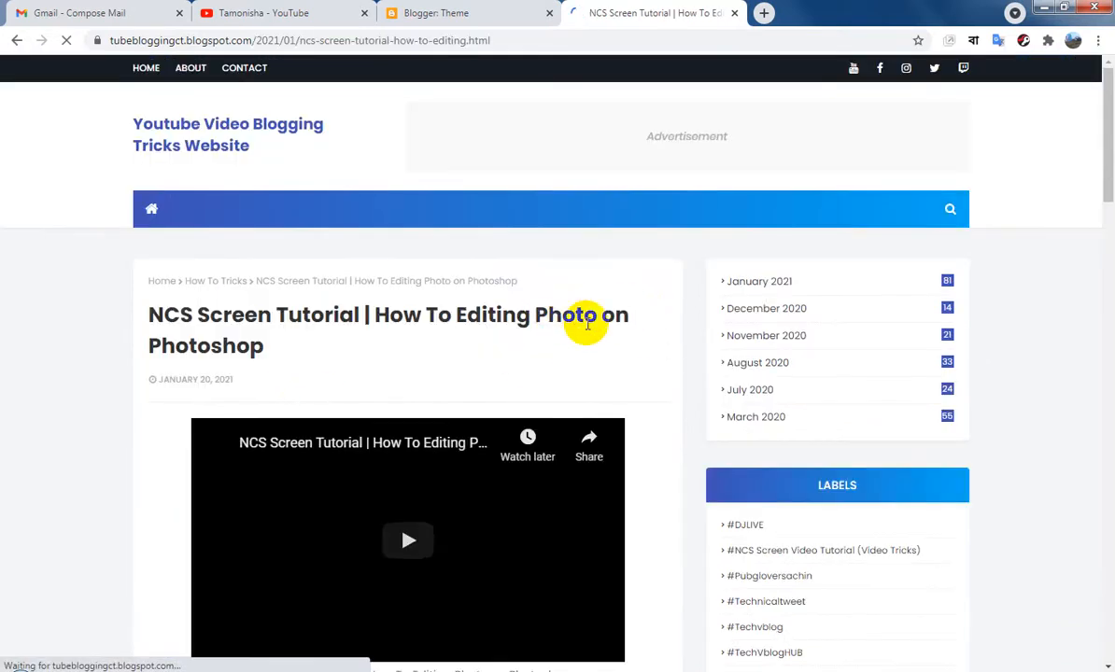
# Examine the post's content, sidebar gadgets and footer credit, and close it to return to the theme settings
pyautogui.scroll(-2, 588, 322)
pyautogui.scroll(-3, 638, 336)
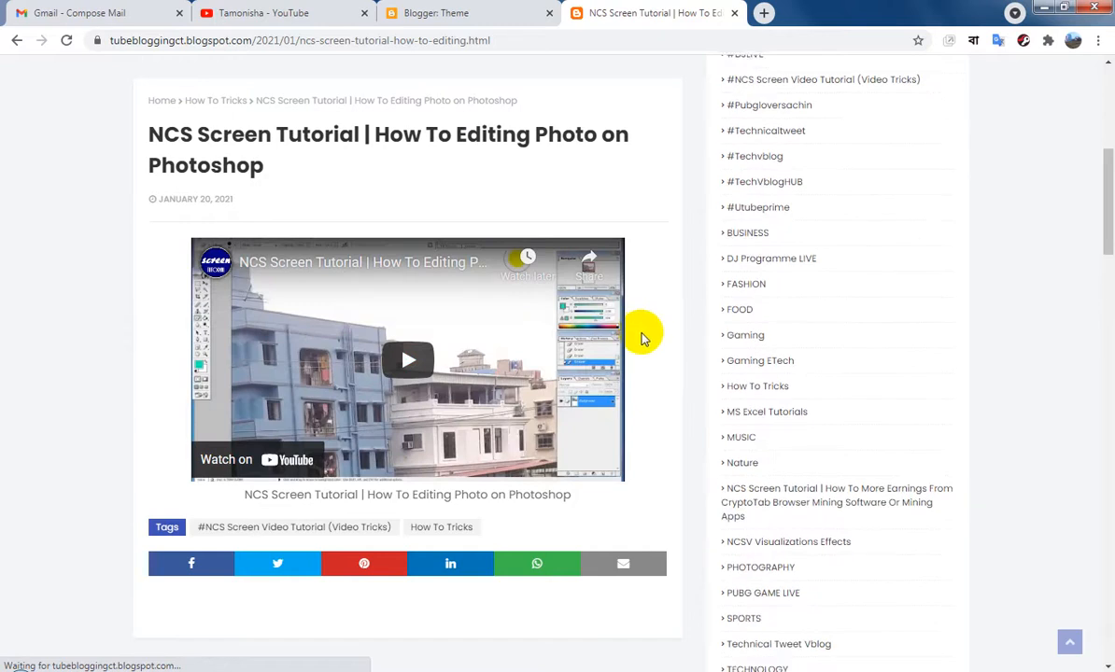
pyautogui.scroll(-3, 651, 348)
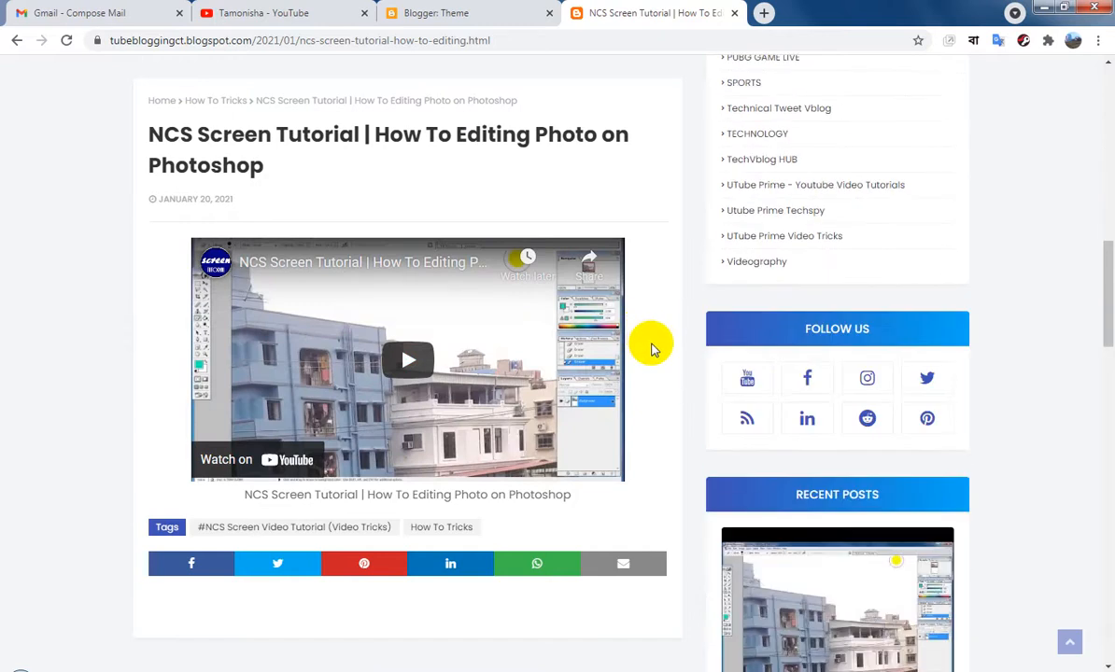
pyautogui.scroll(-10, 652, 347)
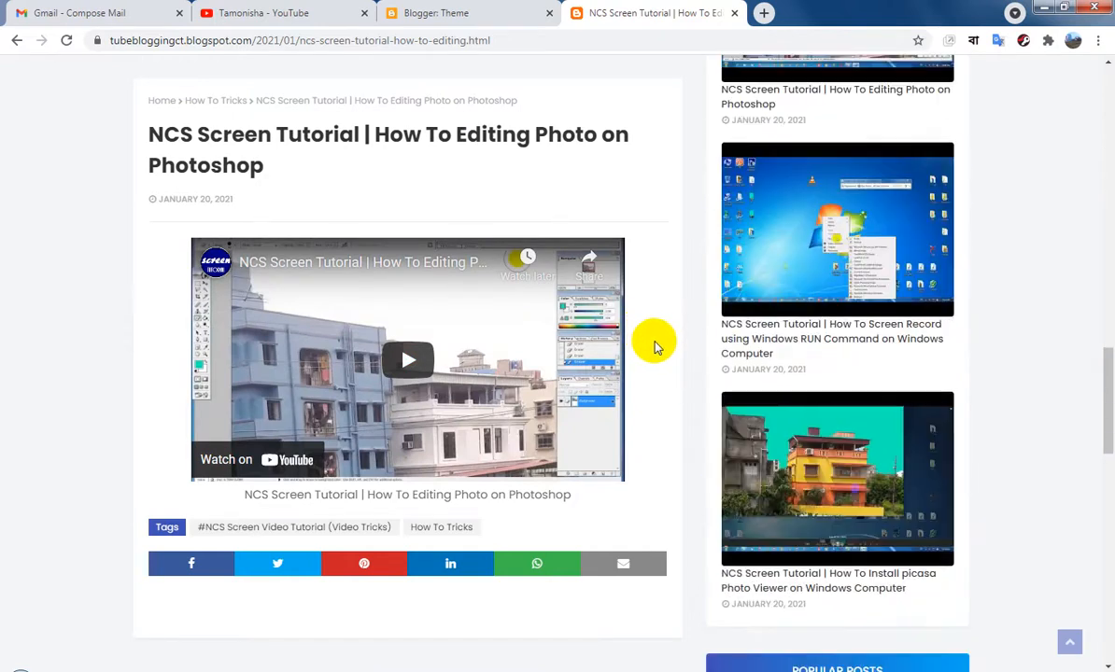
pyautogui.scroll(10, 654, 347)
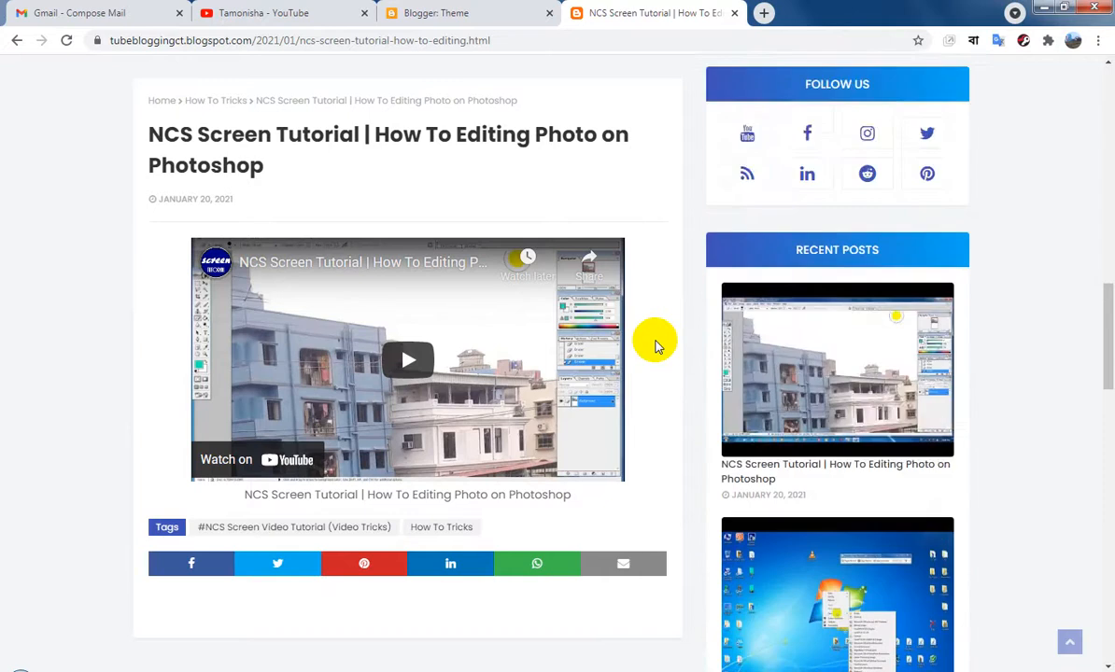
pyautogui.scroll(6, 658, 341)
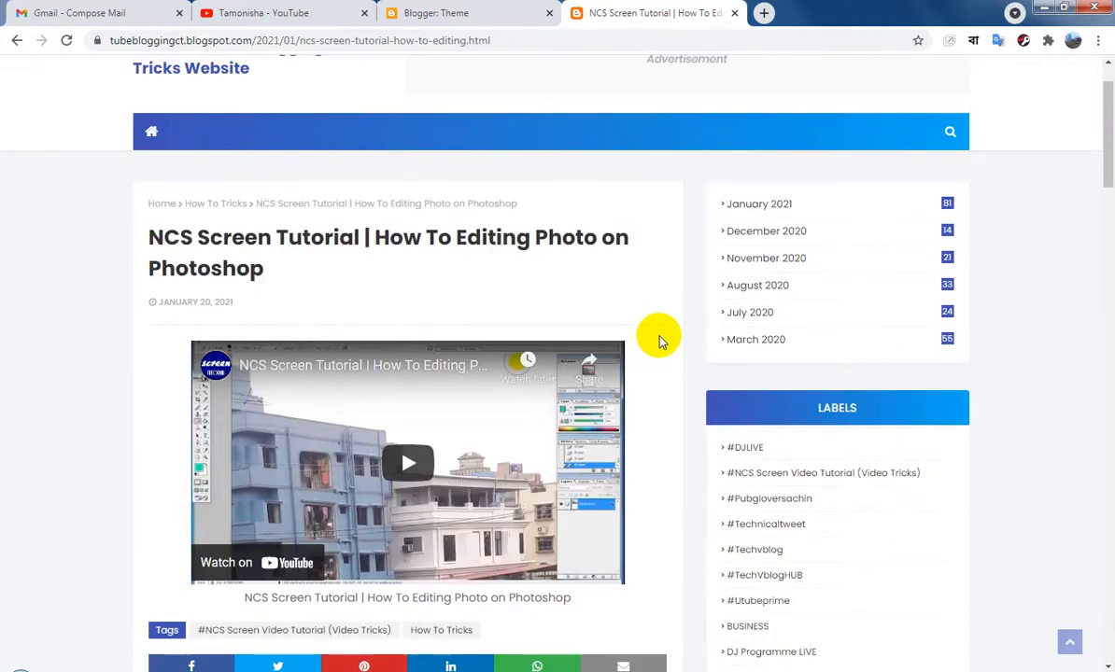
pyautogui.scroll(-10, 869, 331)
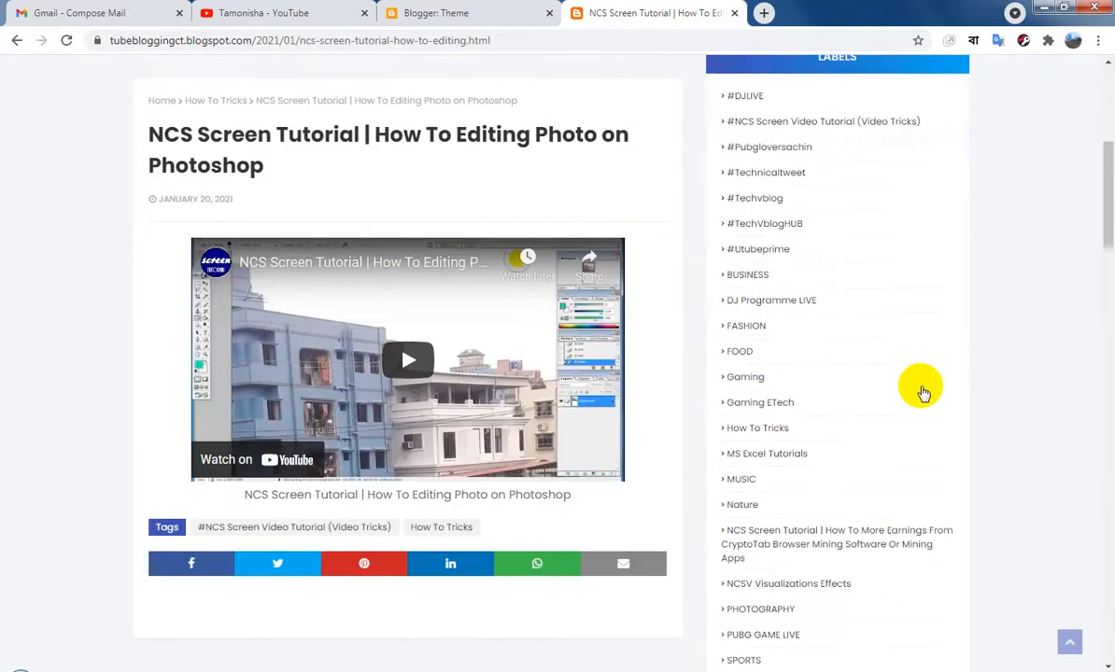
pyautogui.scroll(-8, 927, 389)
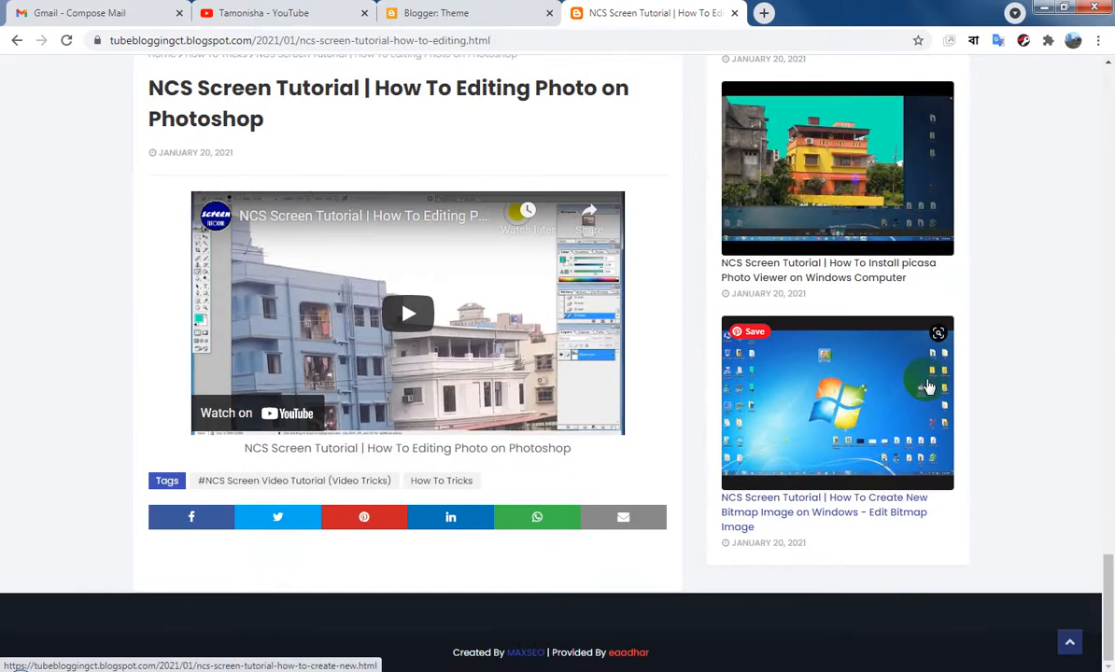
pyautogui.click(735, 13)
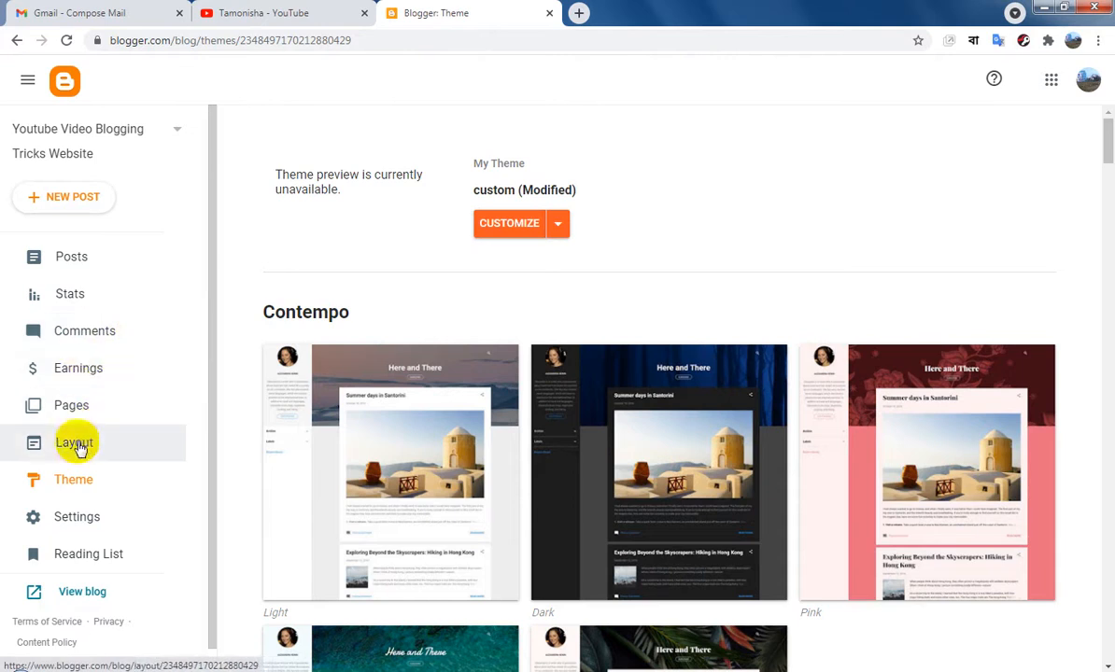
# Open the theme's HTML for editing and search for "created" to locate the footer credit line
pyautogui.click(559, 226)
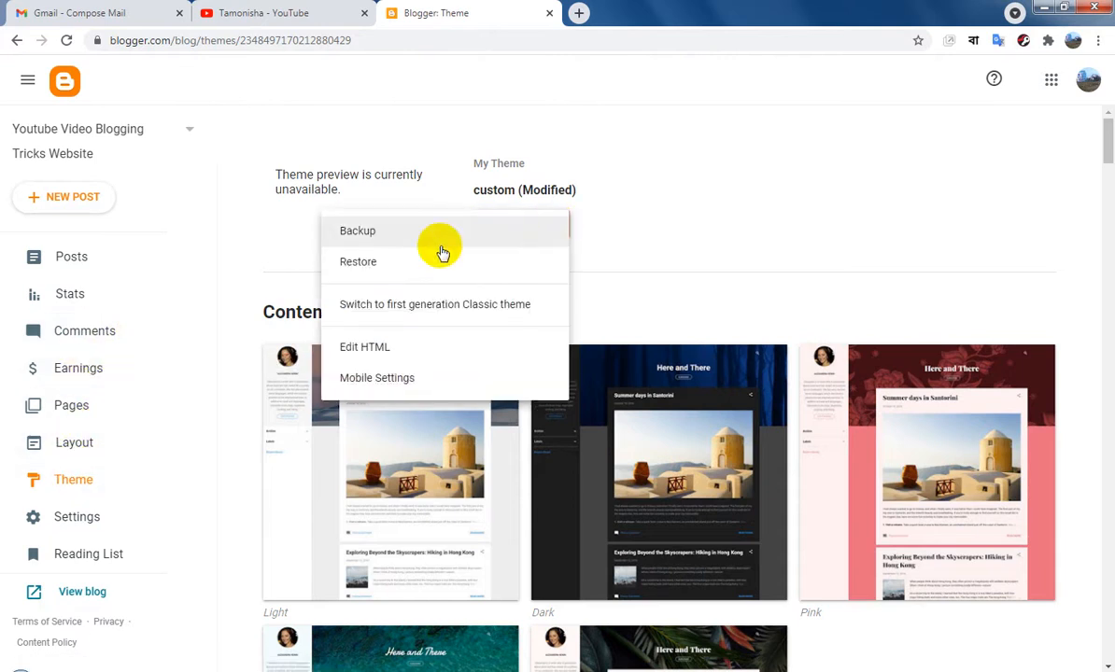
pyautogui.click(371, 349)
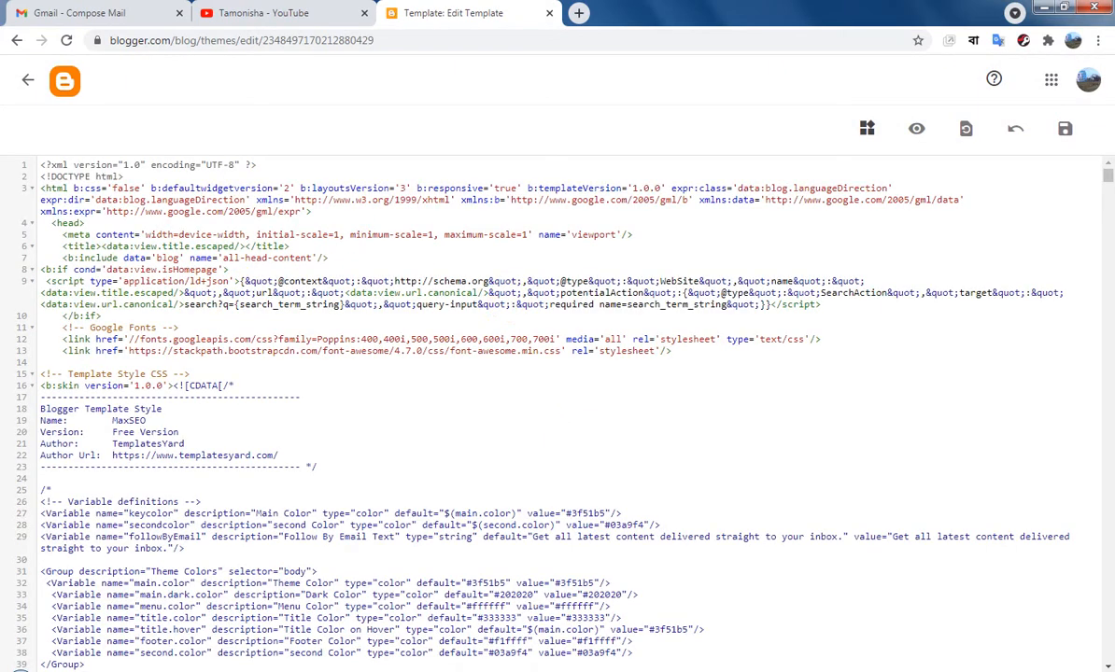
pyautogui.hotkey('ctrl', 'f')
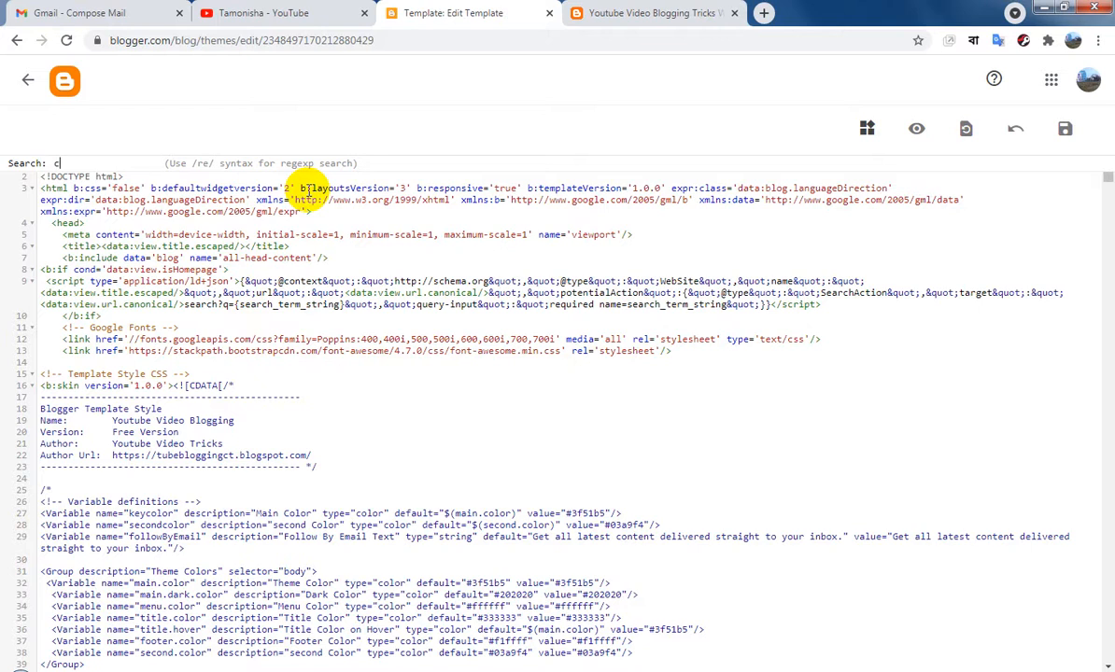
pyautogui.press('Return')
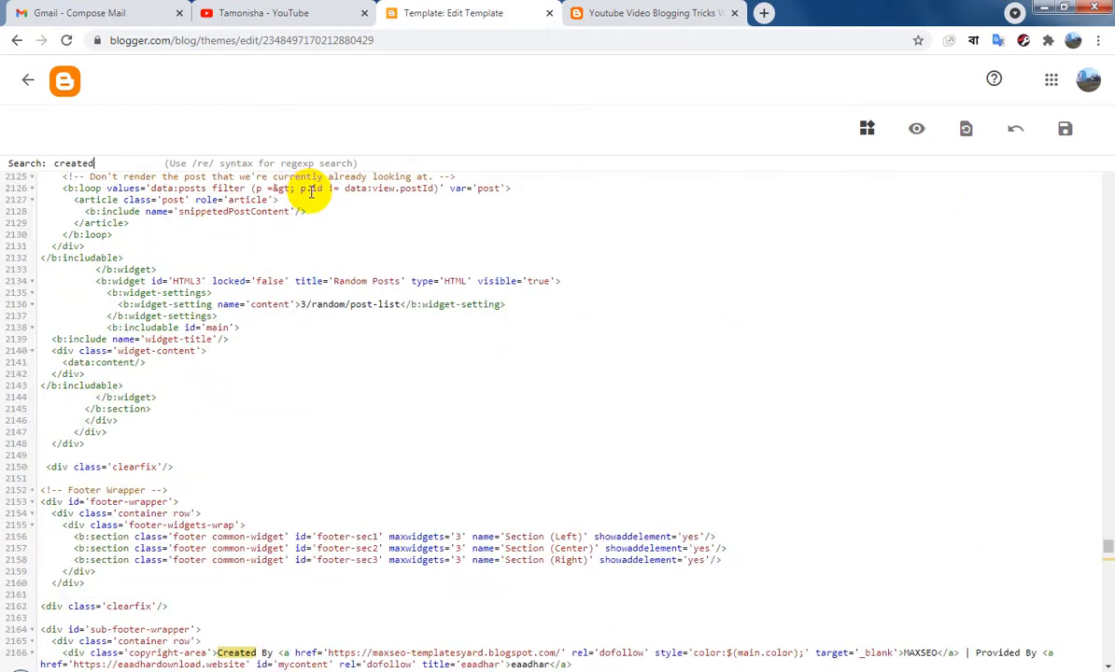
pyautogui.scroll(-5, 1106, 663)
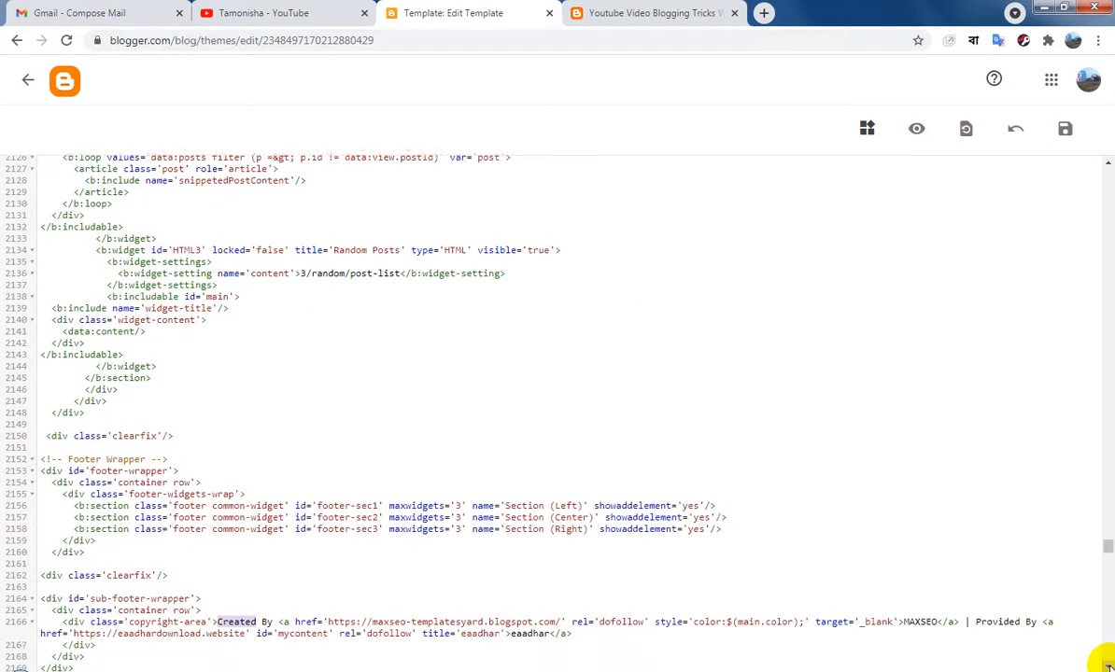
pyautogui.scroll(-2, 1106, 658)
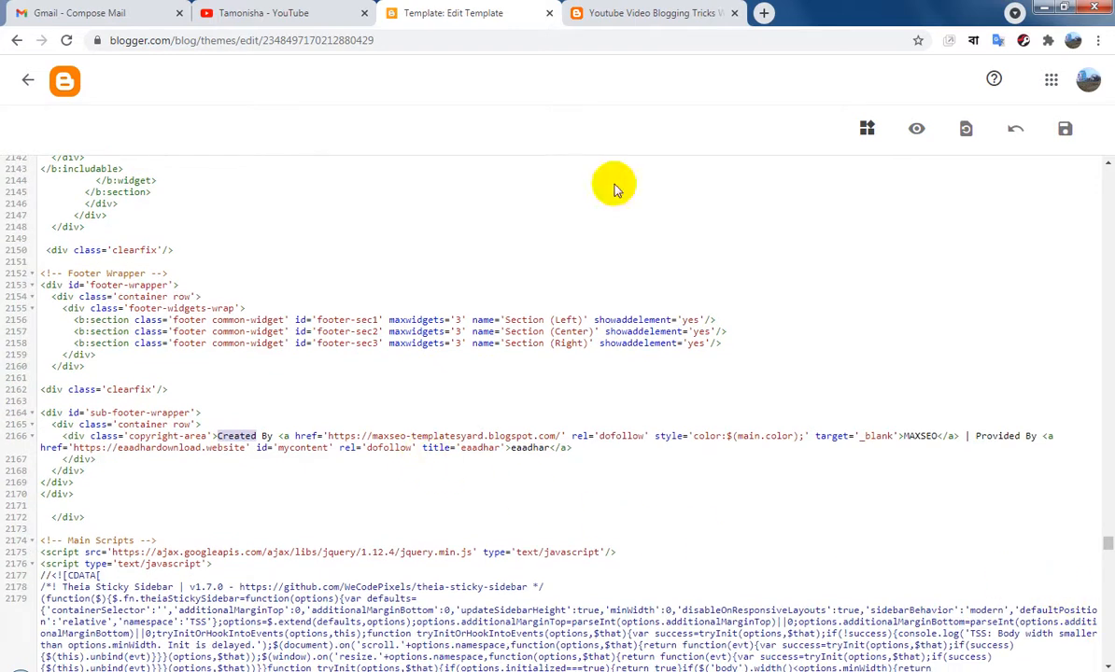
# Copy the live blog's web address and return to the footer credit line in the theme's HTML
pyautogui.click(653, 12)
pyautogui.click(342, 38)
pyautogui.hotkey('ctrl', 'a')
pyautogui.hotkey('ctrl', 'c')
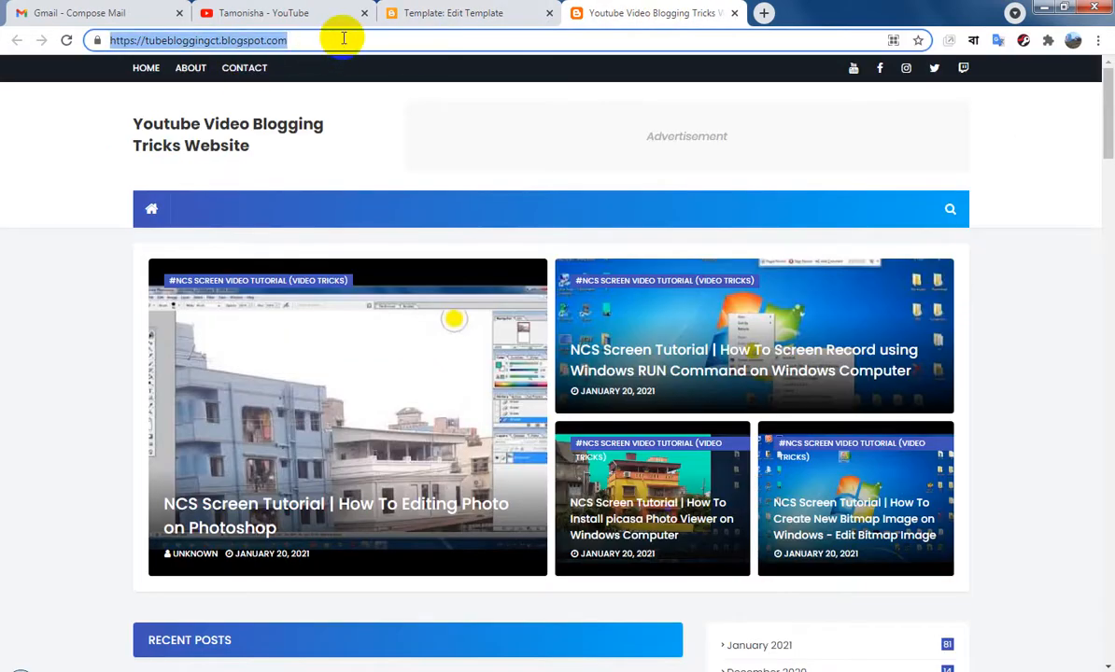
pyautogui.click(428, 12)
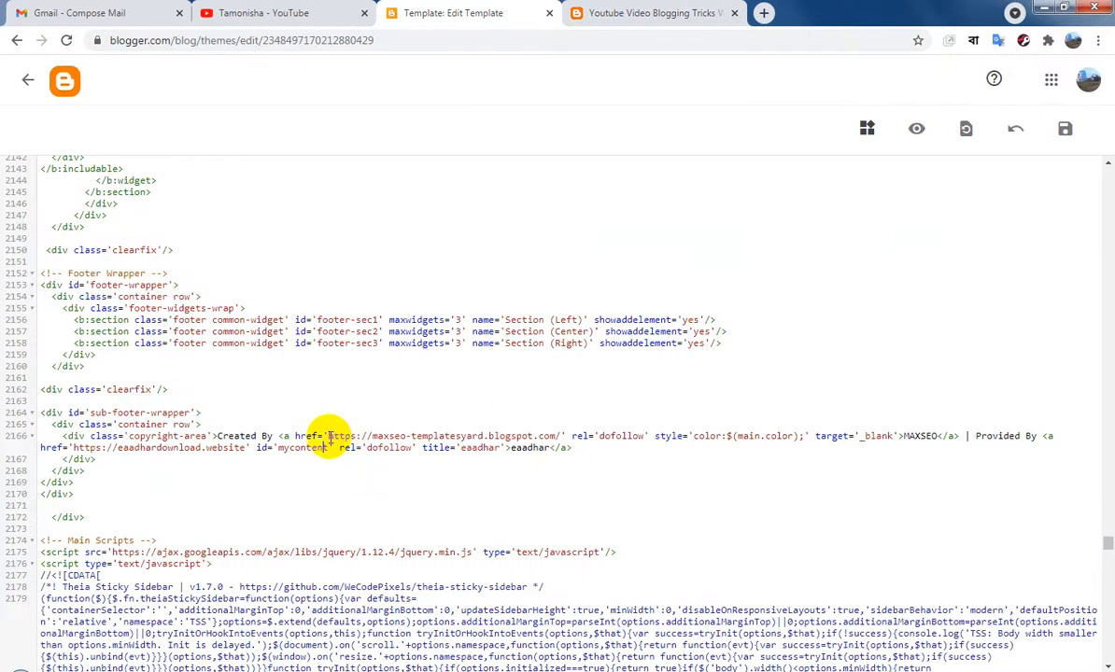
pyautogui.moveTo(329, 436); pyautogui.dragTo(553, 434)
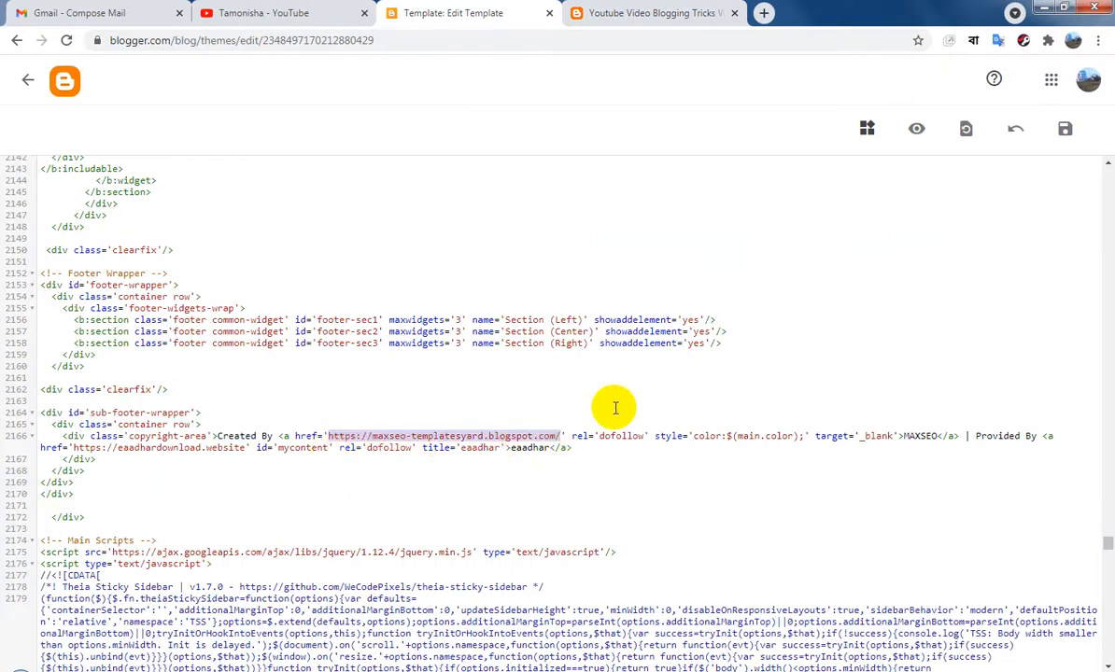
pyautogui.hotkey('ctrl', 'v')
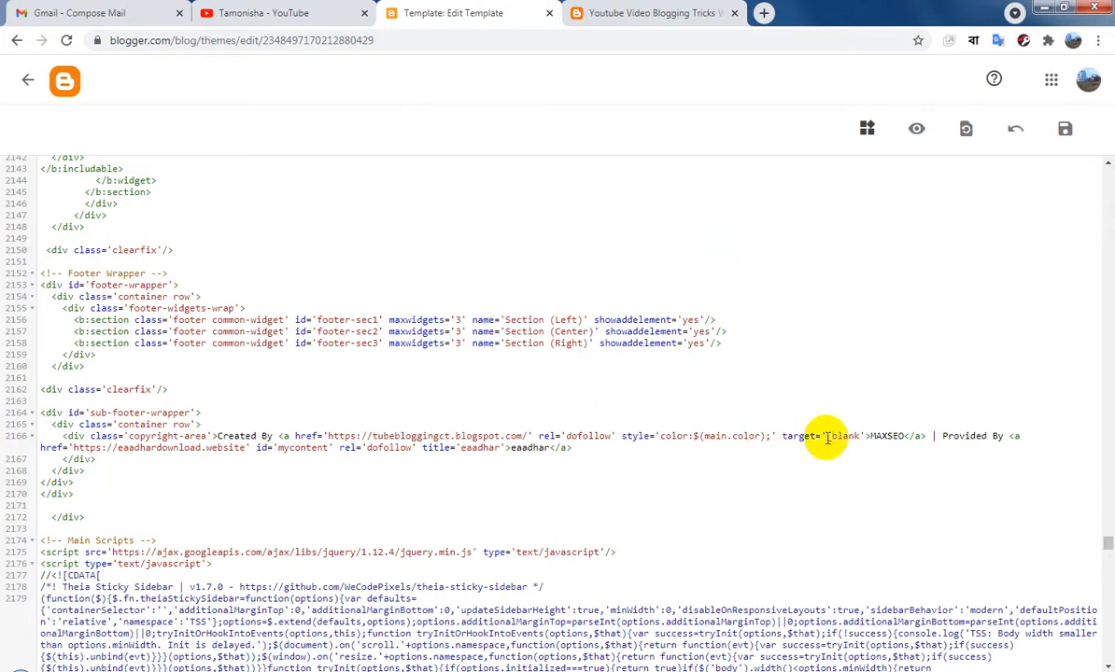
pyautogui.click(904, 436)
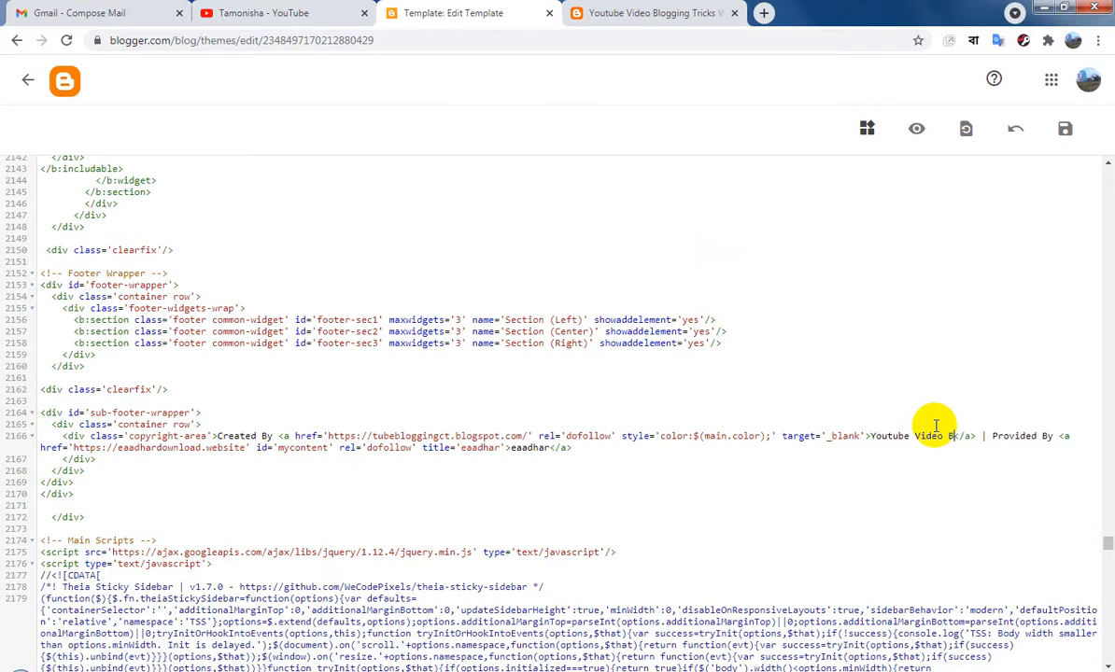
pyautogui.write('gging')
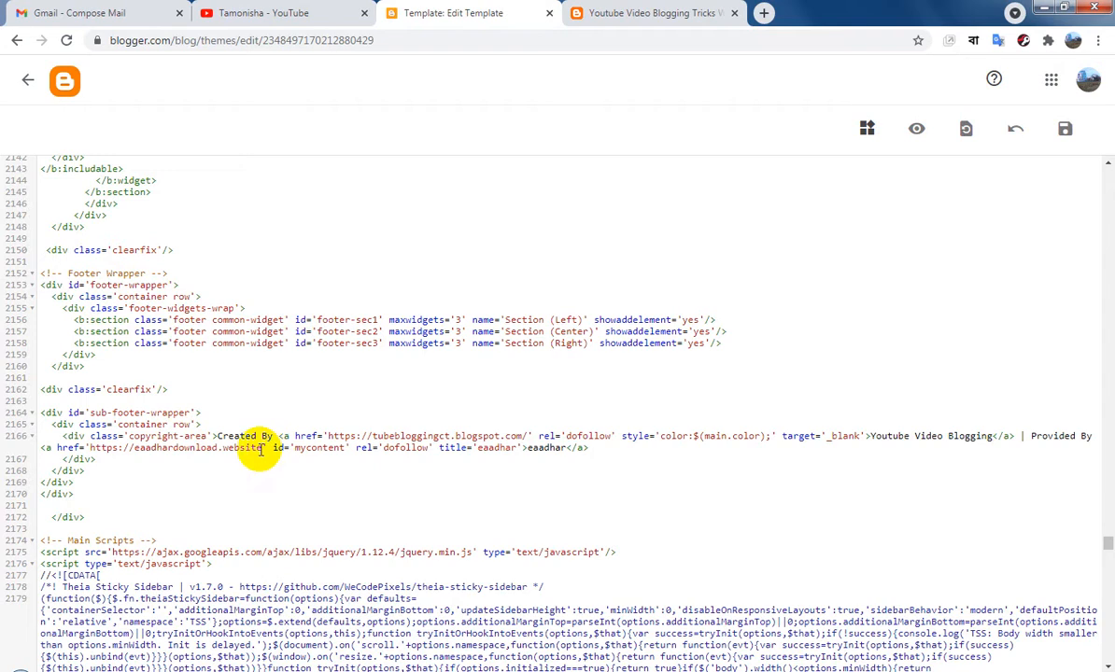
pyautogui.moveTo(263, 449); pyautogui.dragTo(60, 449)
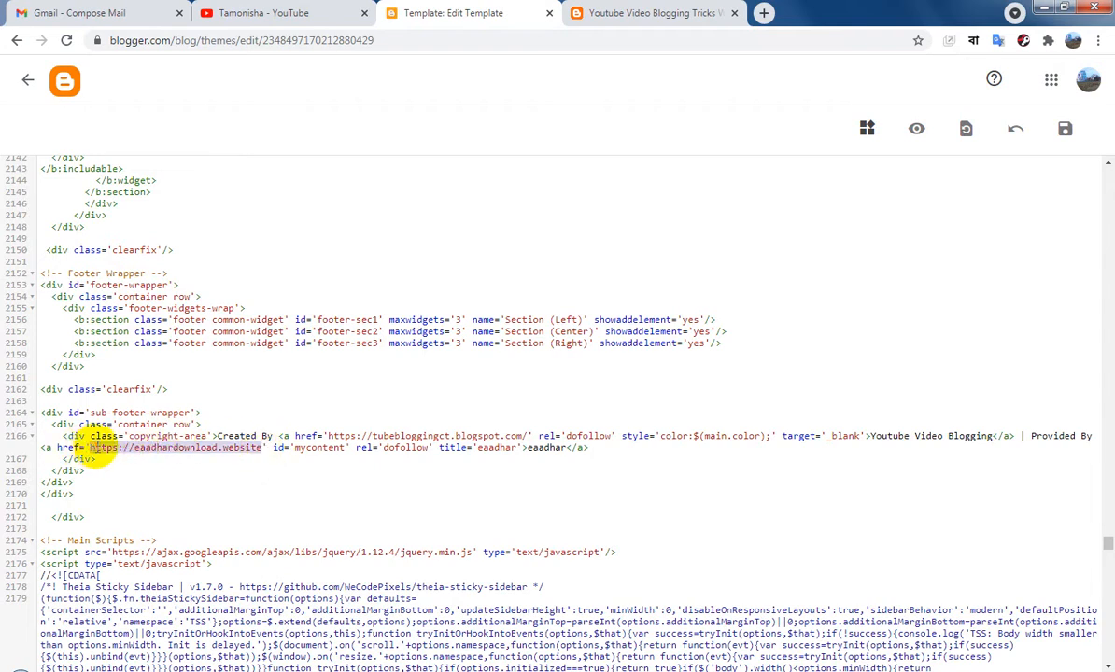
pyautogui.hotkey('ctrl', 'v')
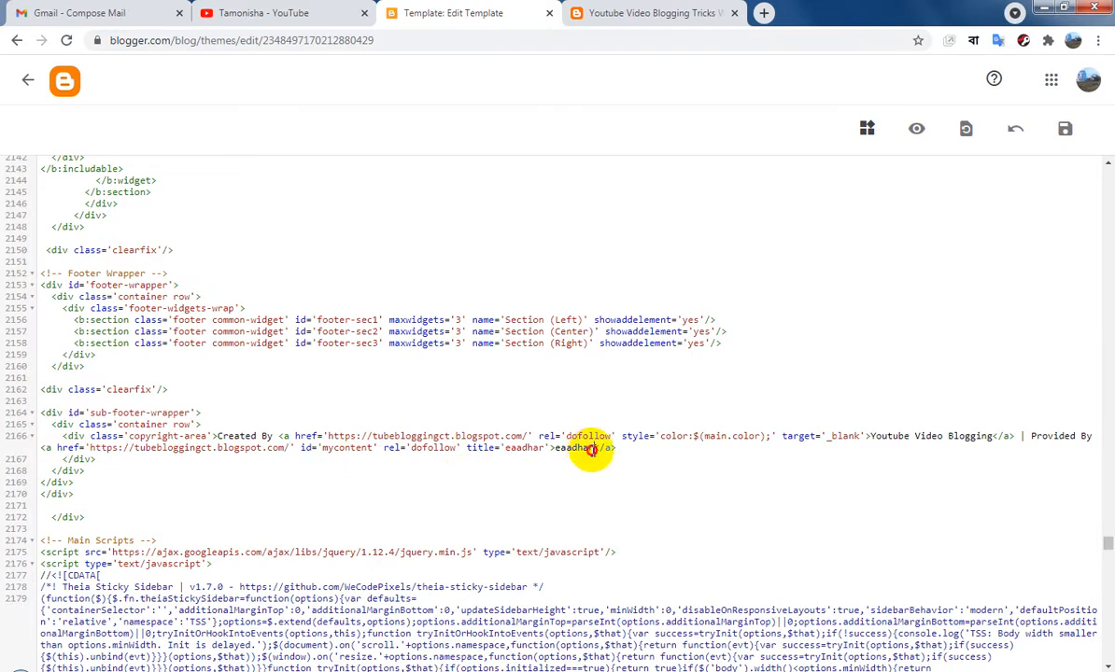
pyautogui.moveTo(592, 449); pyautogui.dragTo(560, 450)
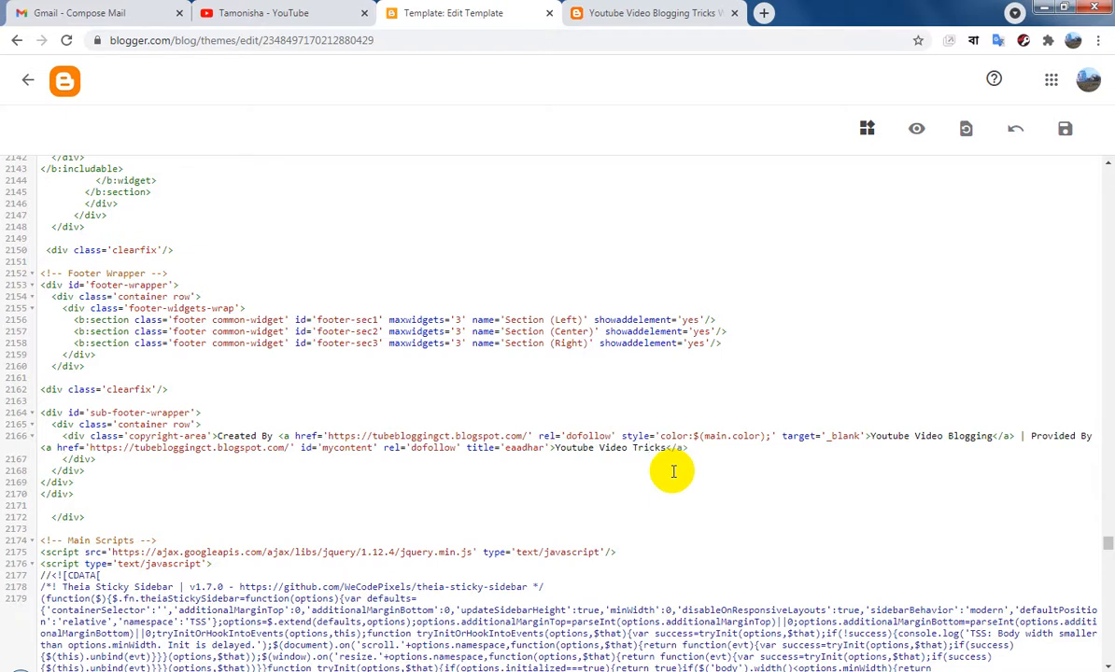
# Try to save the edited theme HTML and dismiss the resulting notification
pyautogui.click(1066, 131)
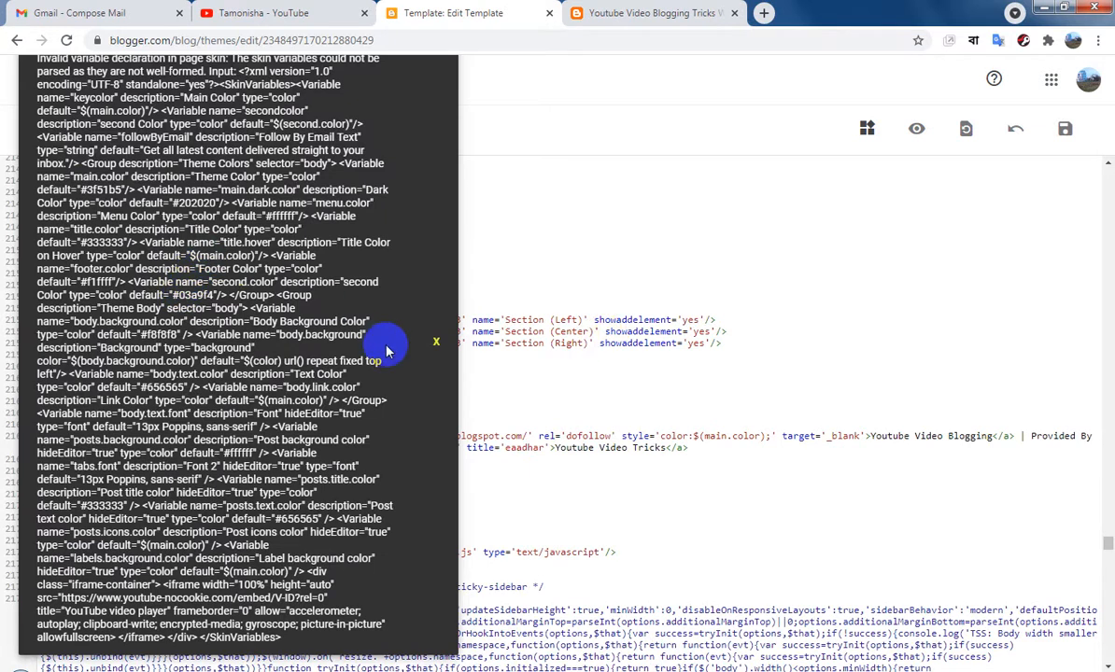
pyautogui.scroll(3, 753, 356)
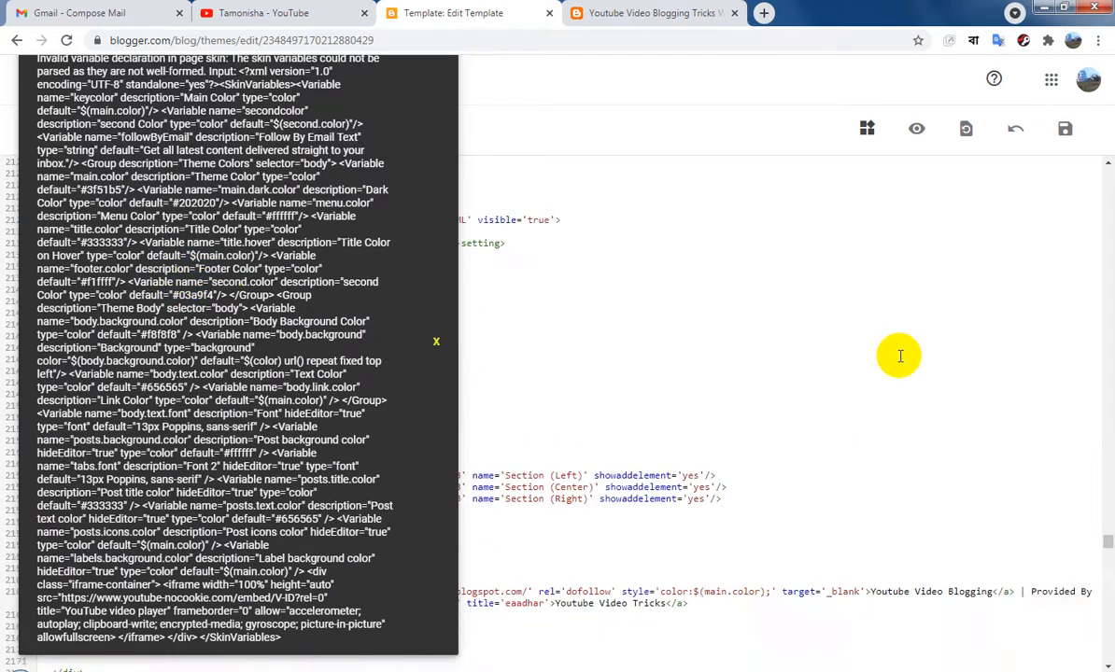
pyautogui.click(437, 345)
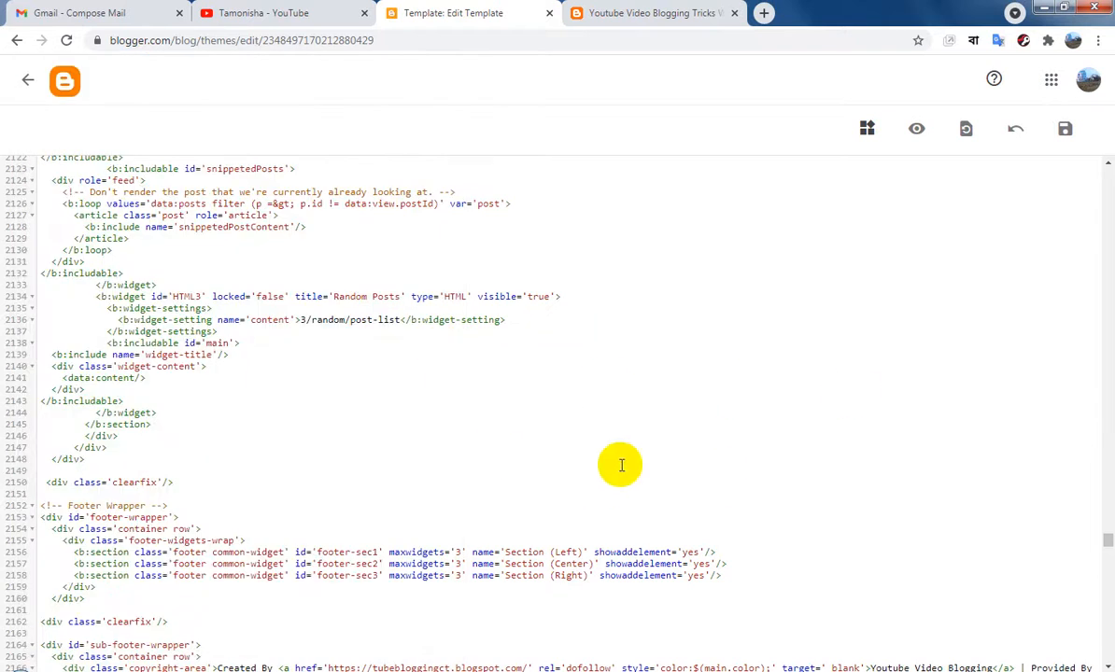